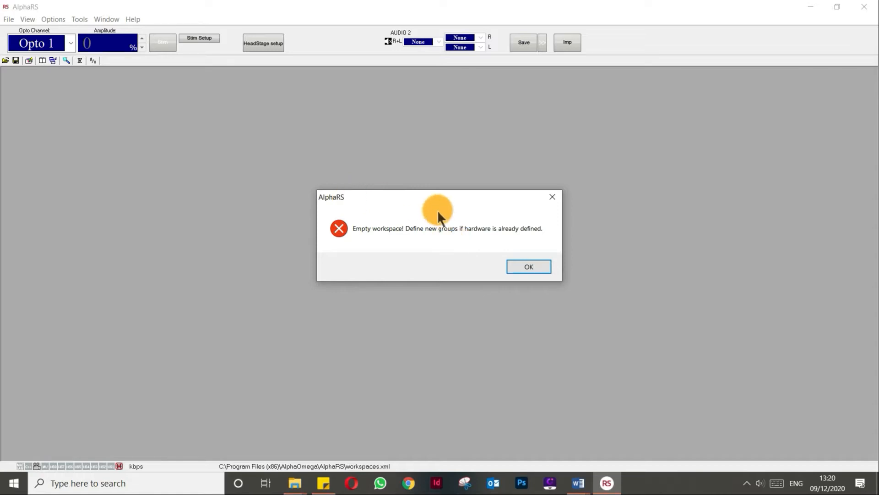
- Dismiss the empty workspace message and set the Core Mac address to c4:f3:12:88:9c:0c in the System State settings
left_click(530, 266)
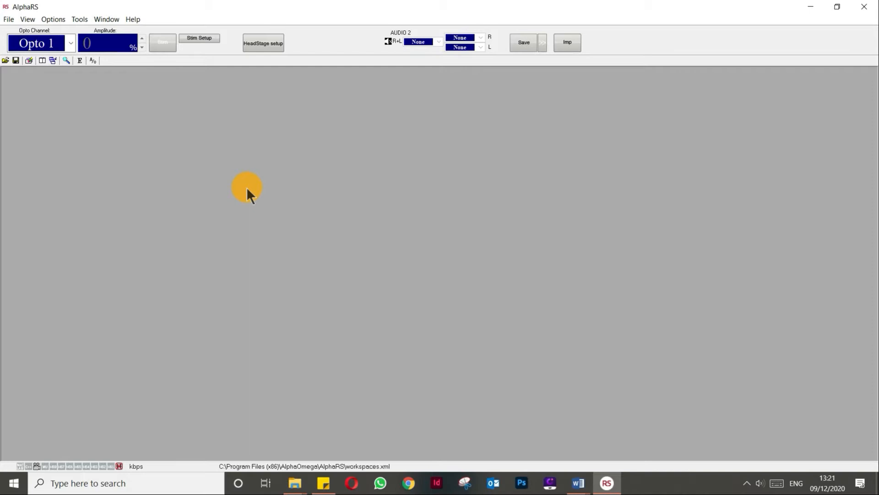
key("ctrl+shift+a")
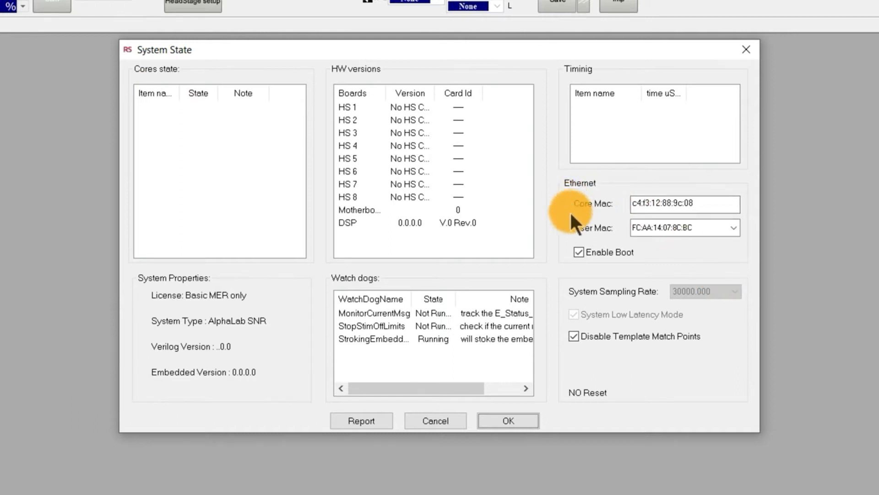
left_click_drag(683, 203, 702, 207)
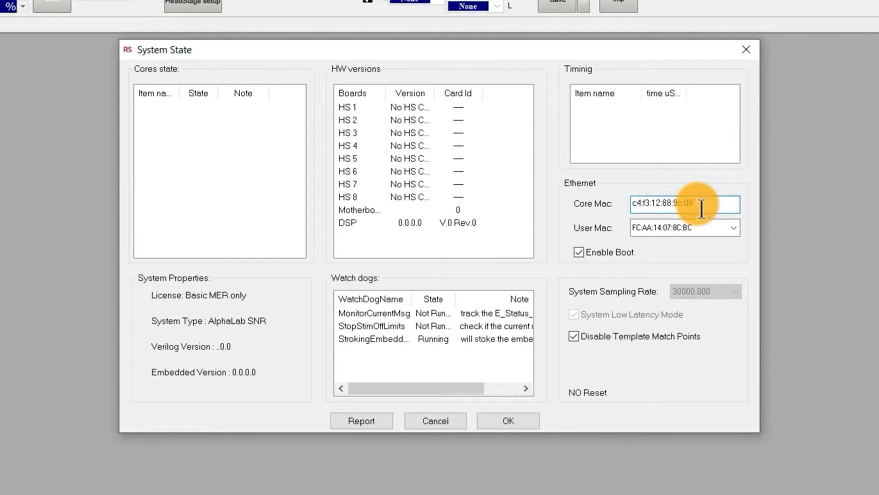
key("BackSpace")
type("c")
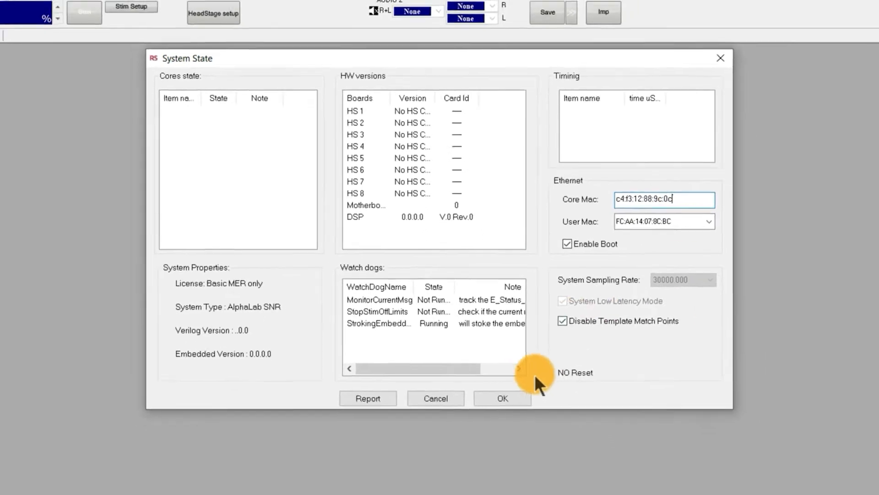
left_click(488, 342)
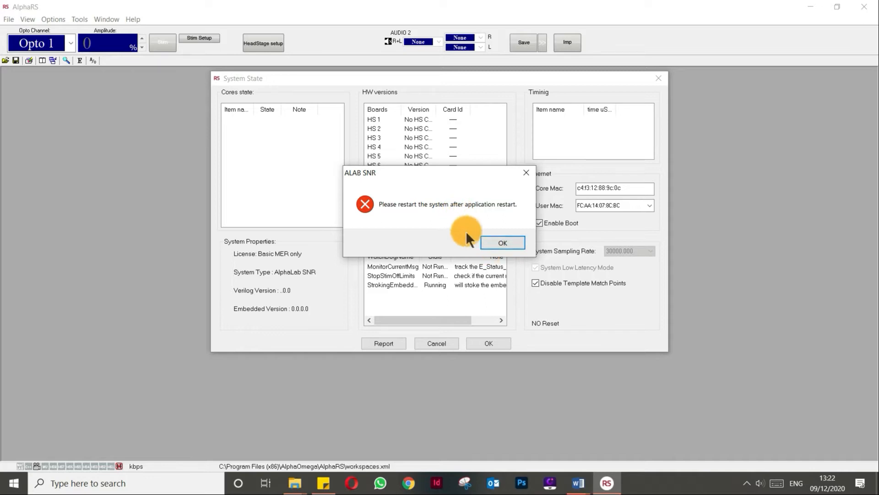
- Restart the application to apply the new Ethernet setting and dismiss the empty workspace message
left_click(499, 244)
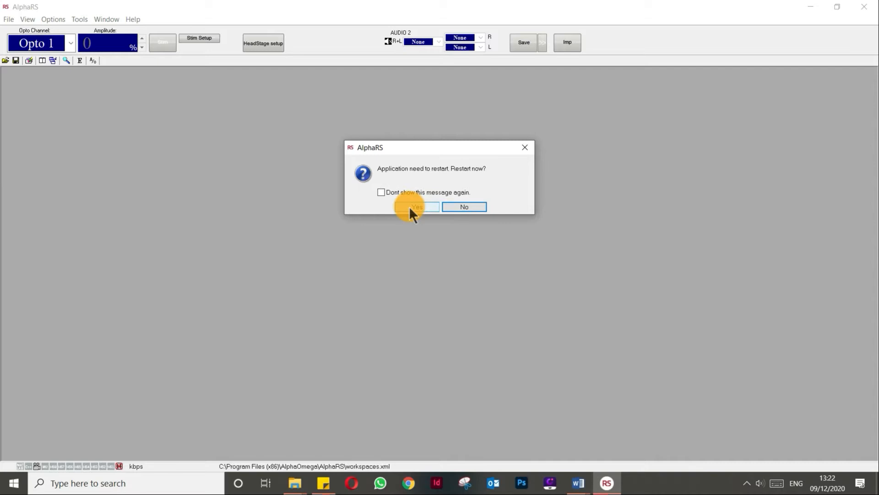
left_click(412, 207)
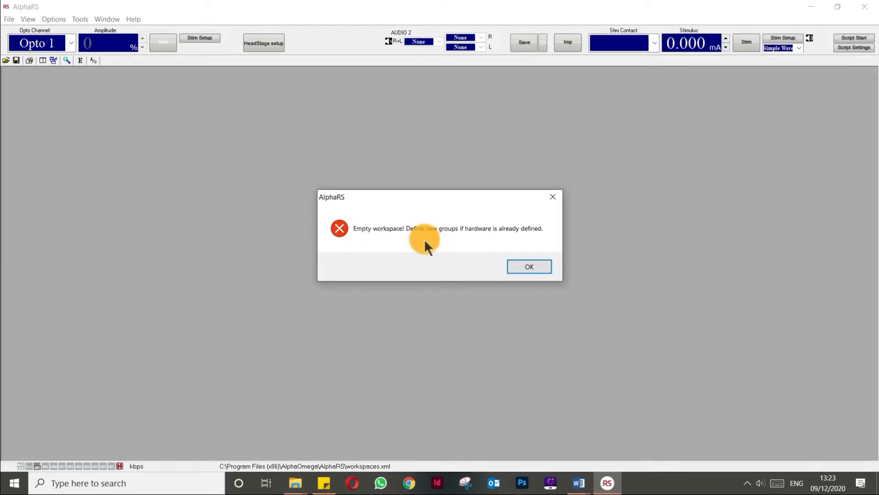
left_click(529, 267)
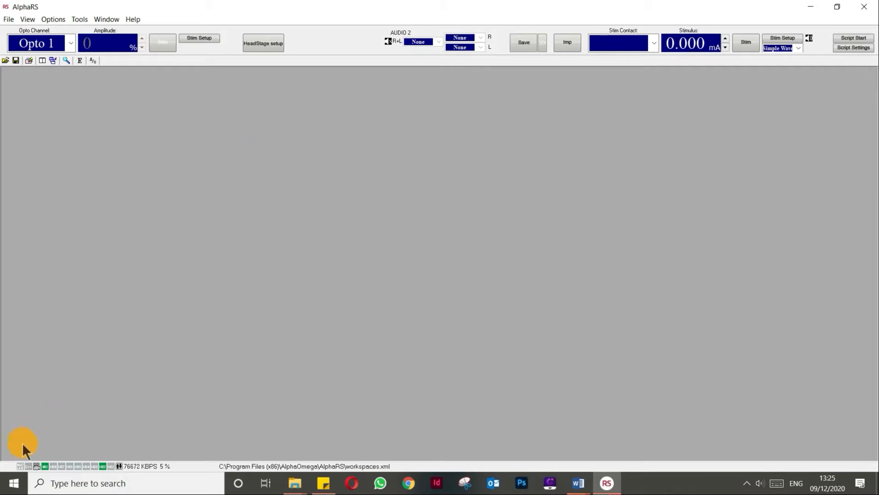
- Check the headstage options for port 2 in the headstage setup, keep 32 recording, and reboot
left_click(260, 48)
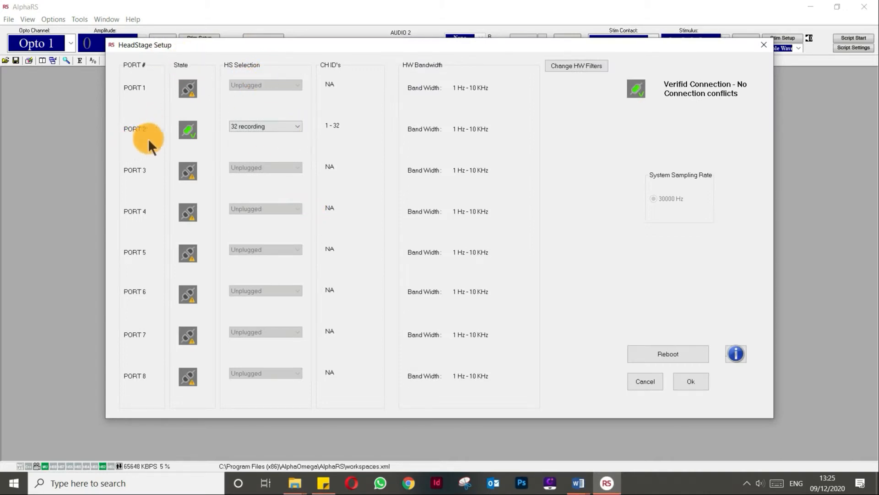
left_click(243, 127)
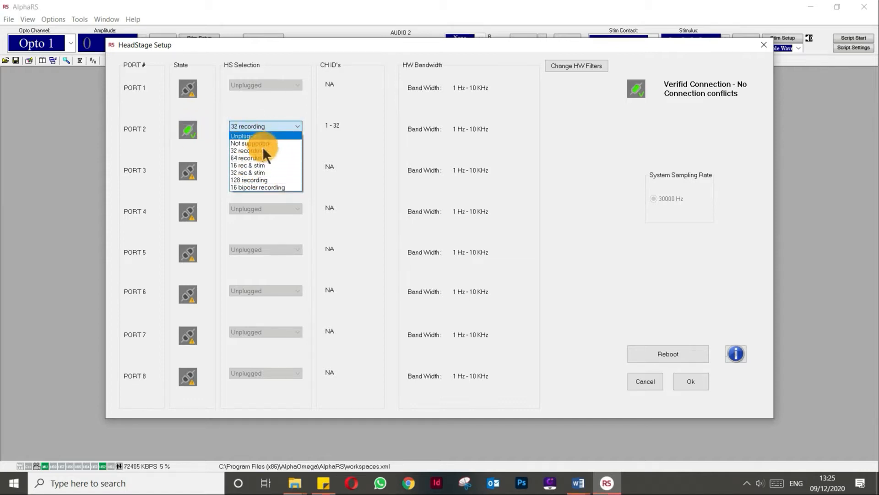
left_click(282, 127)
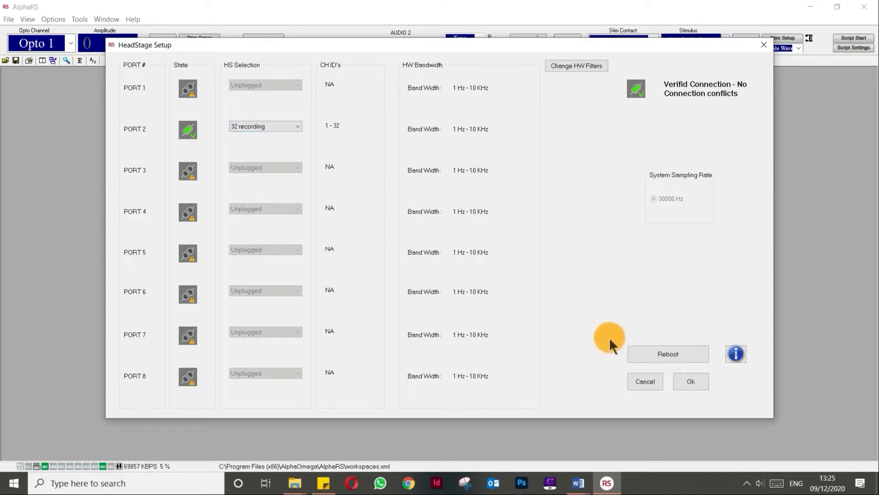
left_click(665, 355)
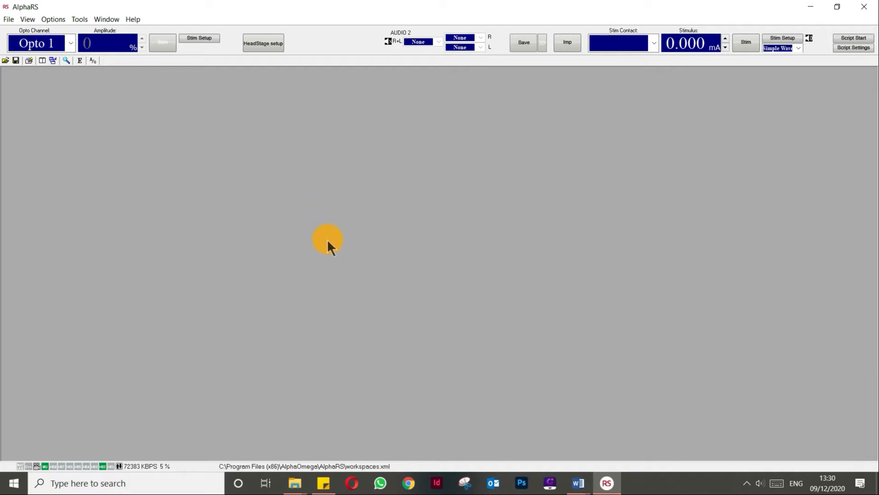
- Open the basic 32-channel workspace file "workspaces - 32CH - B.xml" from the Default Workspace folder
left_click(5, 20)
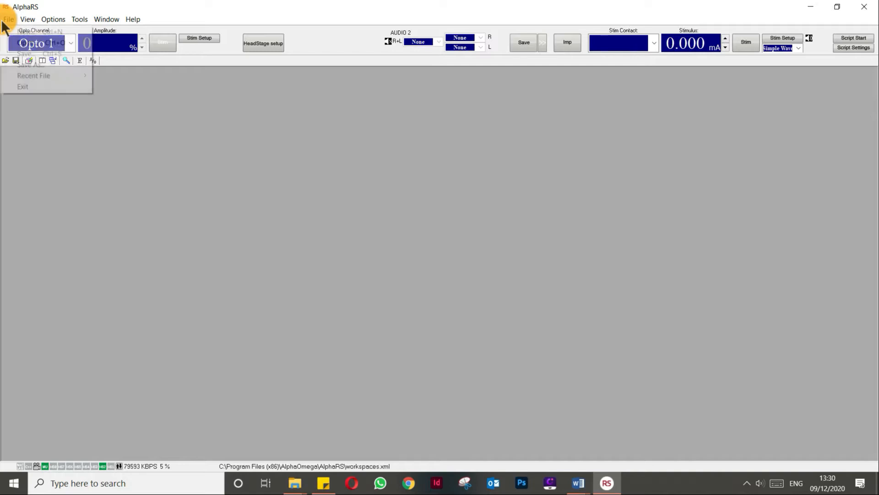
left_click(9, 41)
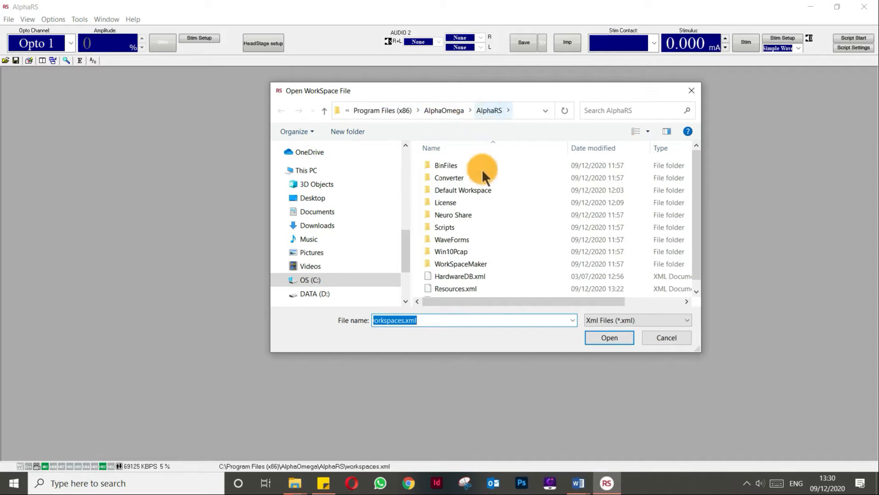
double_click(449, 188)
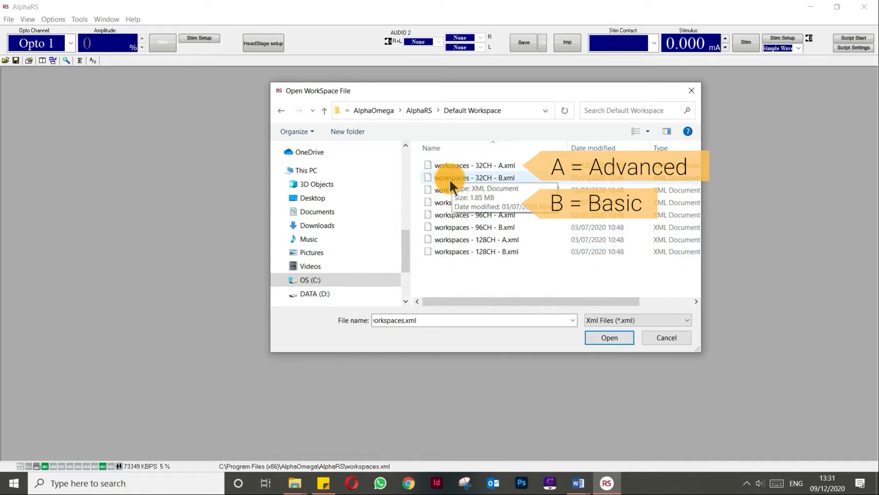
left_click(483, 178)
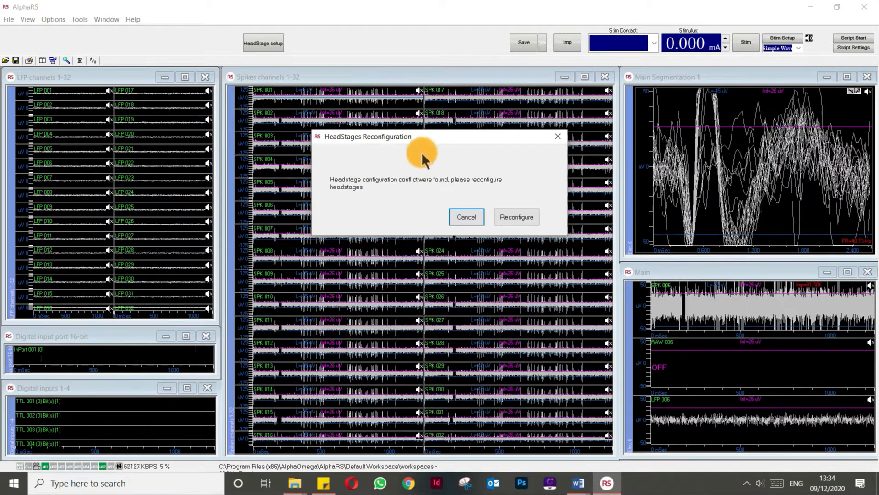
- Reconfigure the headstages by assigning 32 recording to port 2, reboot, and accept the setup
left_click(512, 220)
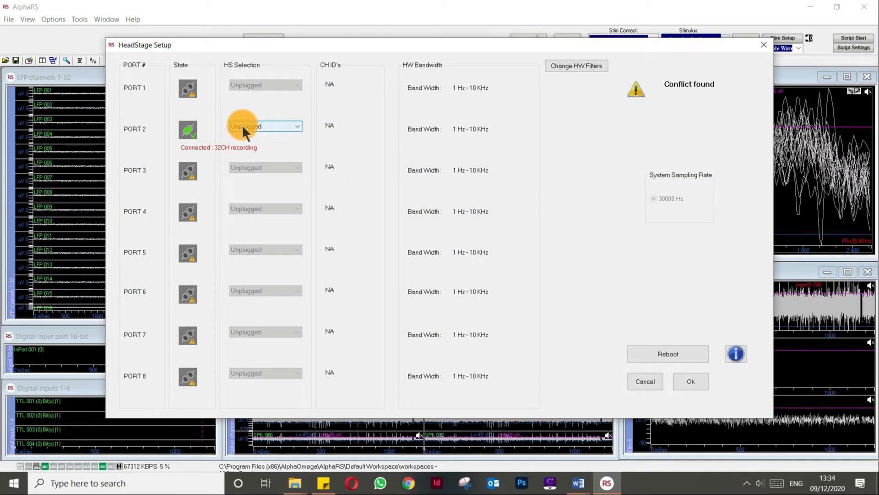
left_click(269, 127)
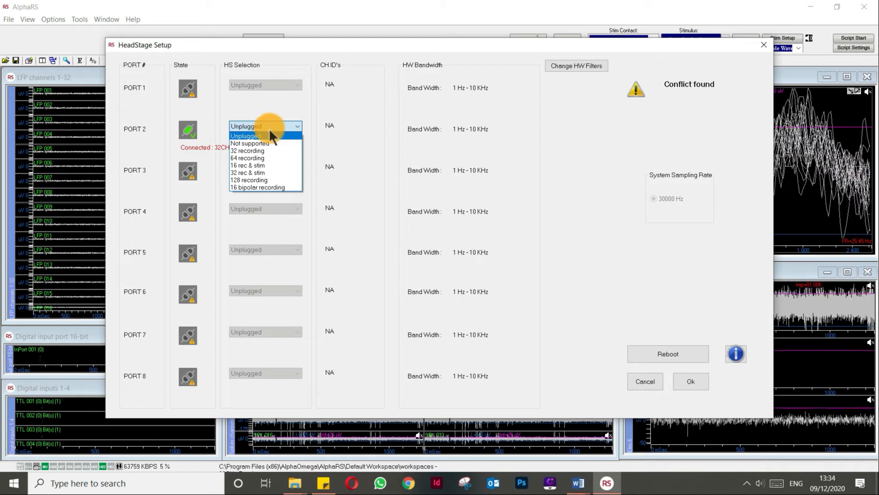
left_click(257, 150)
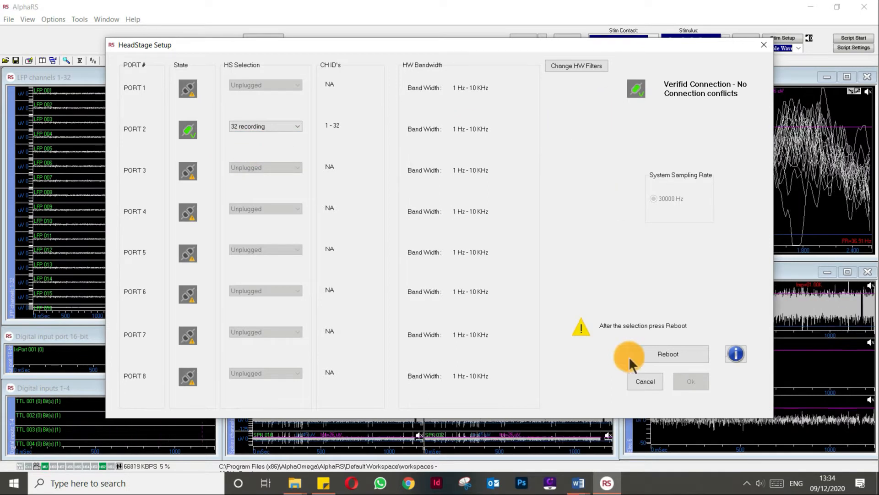
left_click(644, 355)
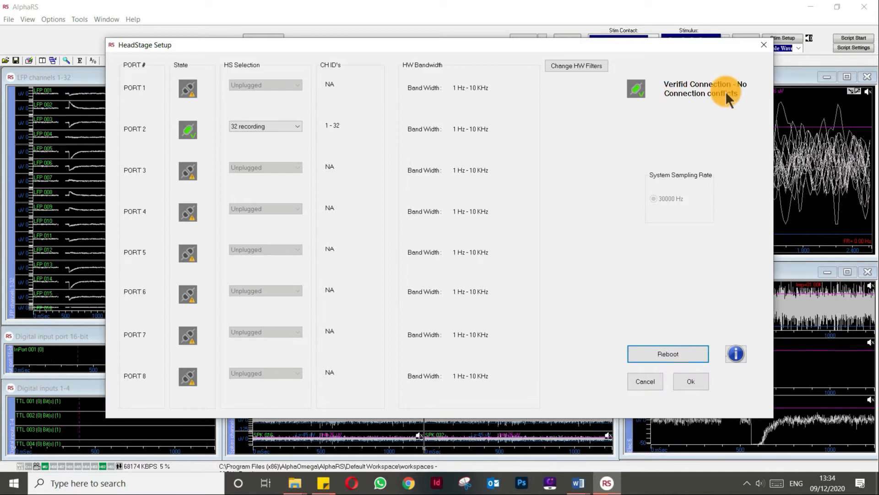
left_click(687, 383)
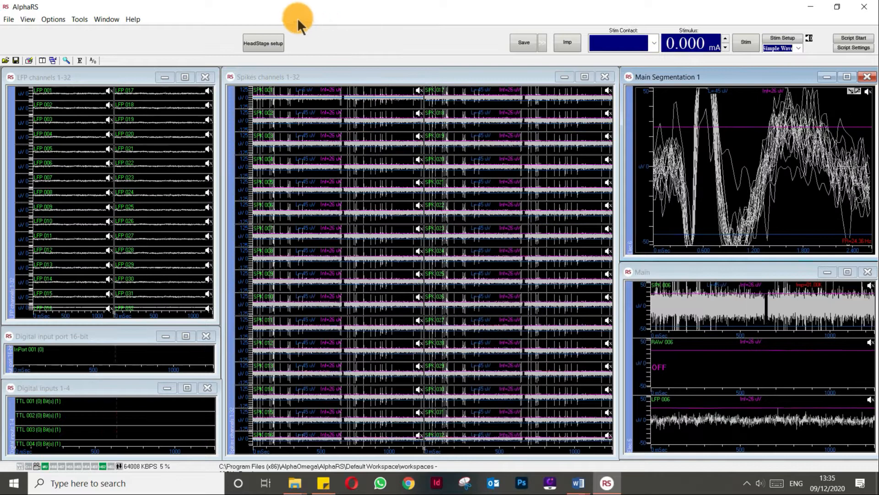
- Duplicate the workspace file "workspaces - 32CH - A.xml" within the Default Workspace folder
left_click(9, 22)
left_click(15, 41)
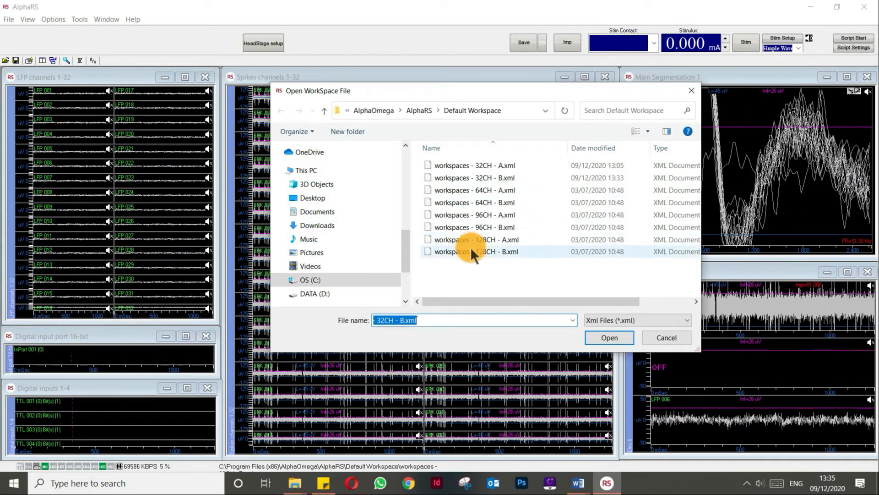
right_click(447, 165)
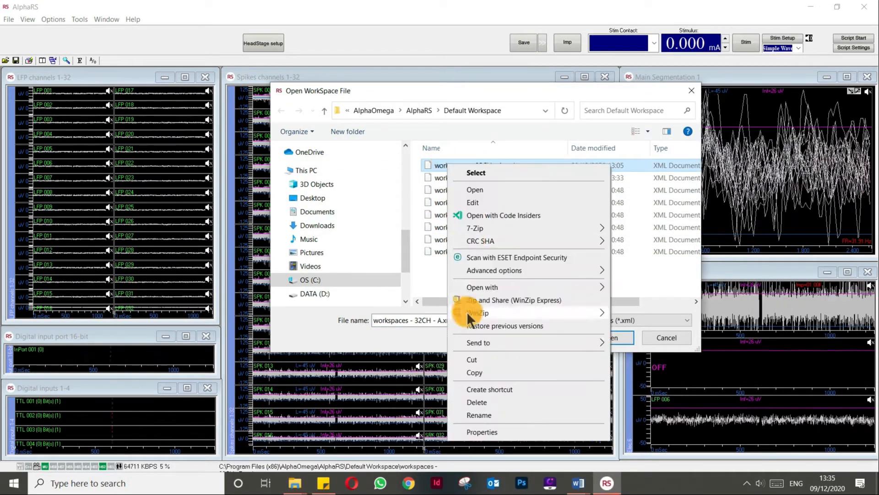
left_click(468, 370)
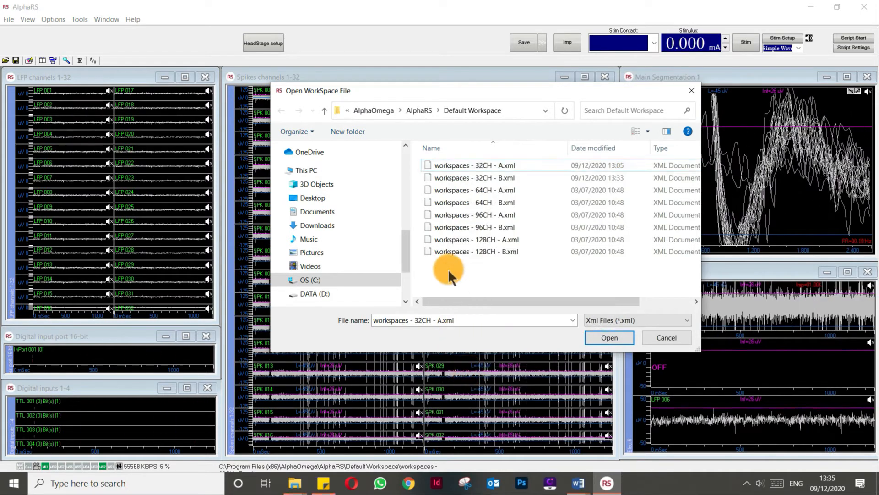
right_click(447, 265)
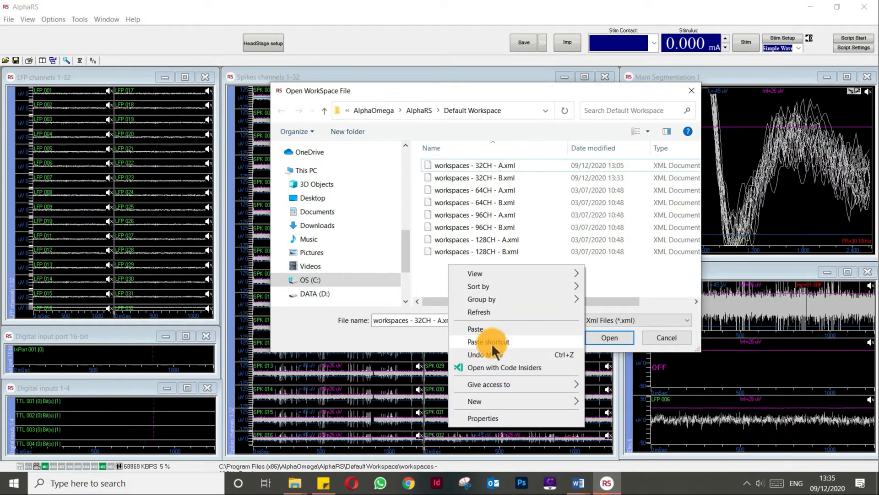
left_click(487, 329)
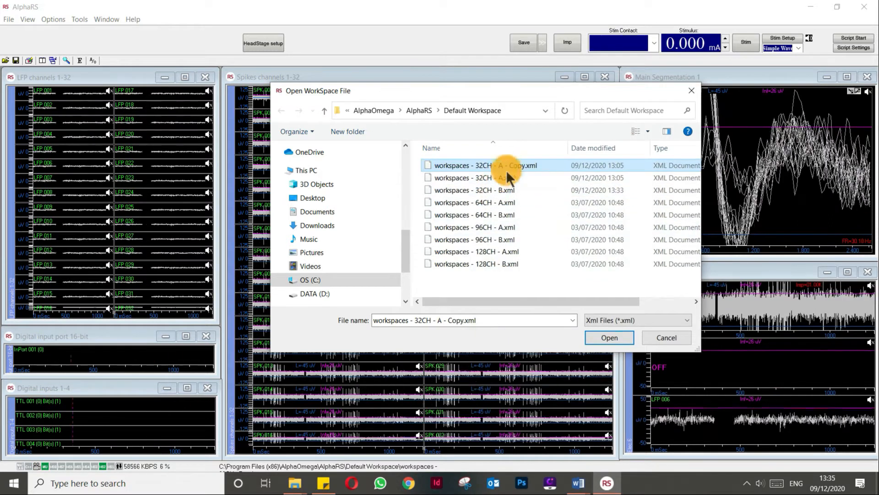
- Rename the copied workspace file as "workspaces - 32CH - A - Lab1.xml" and leave the file dialog without opening a workspace
left_click(517, 164)
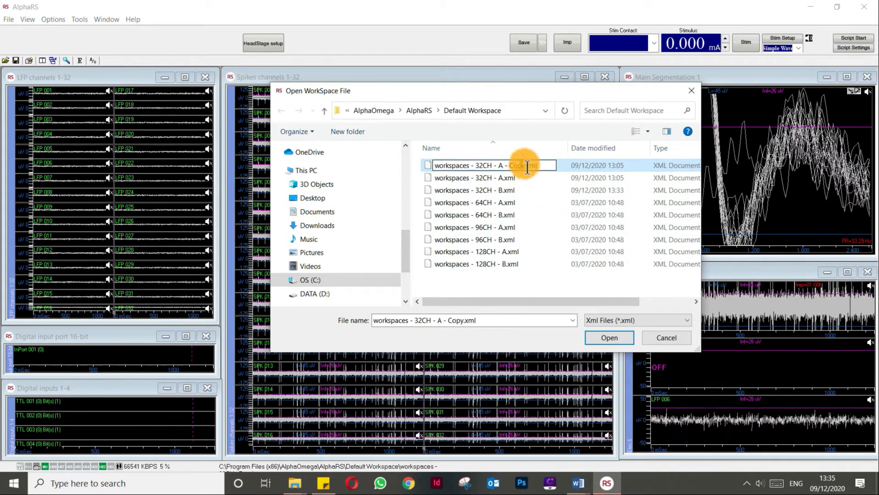
key("BackSpace")
key("BackSpace")
key("BackSpace")
key("BackSpace")
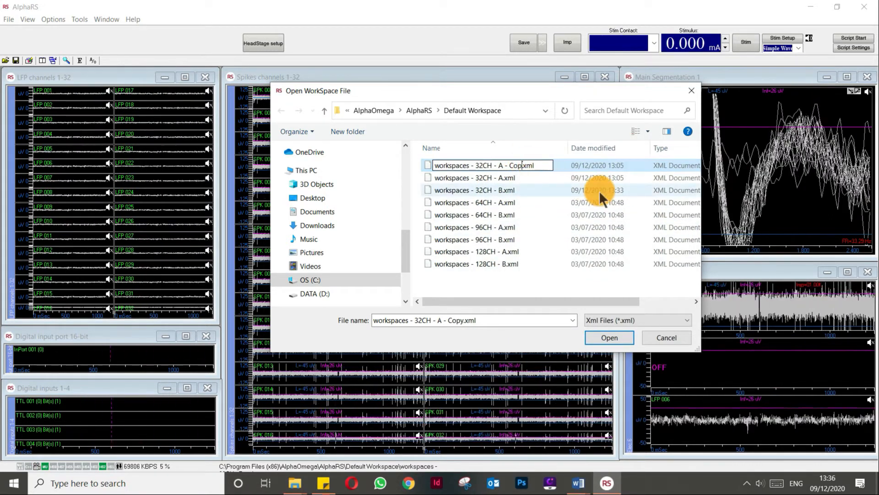
type("Lab1")
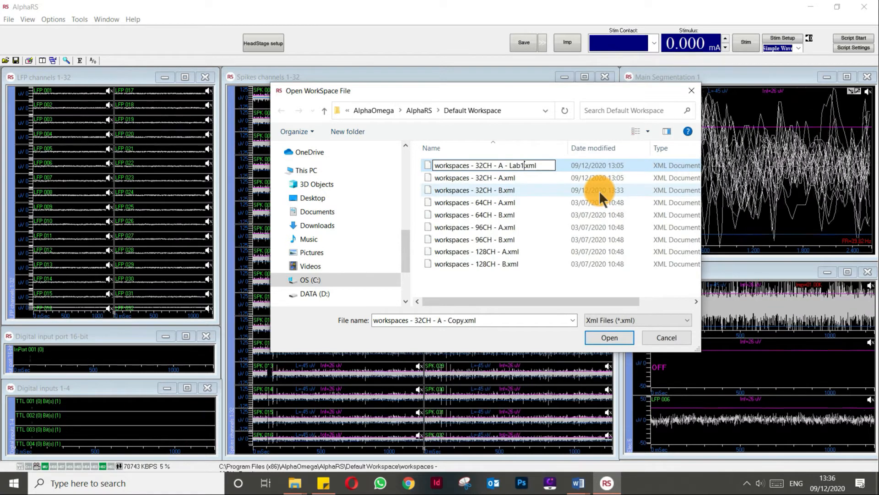
key("Return")
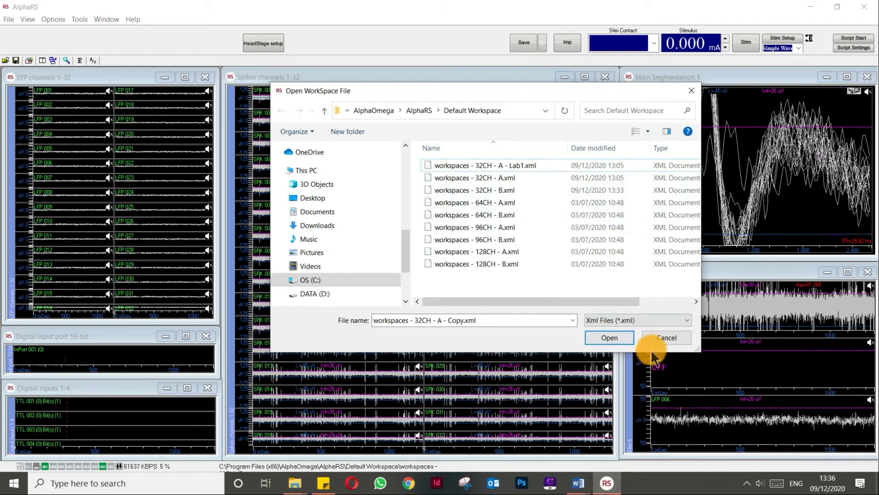
left_click(659, 340)
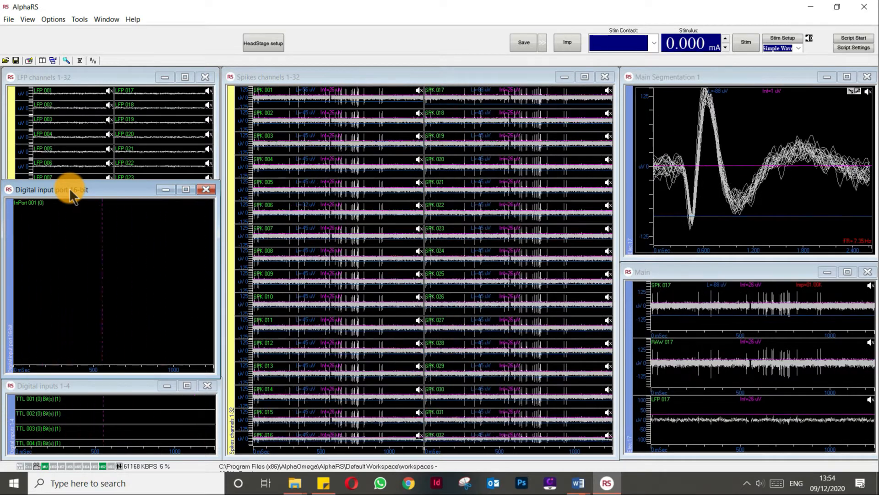
- Move the Digital input port 16-bit window over the spikes channels, enlarge it, and close it
left_click_drag(63, 187, 297, 142)
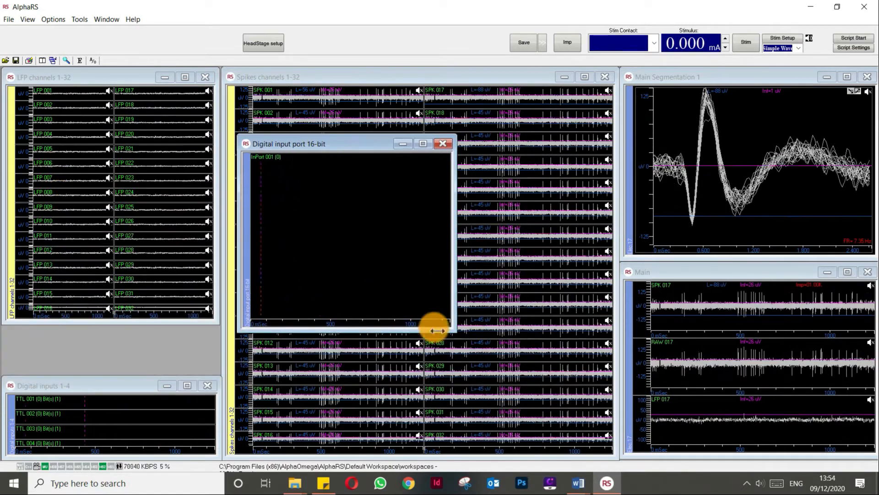
left_click_drag(455, 330, 604, 432)
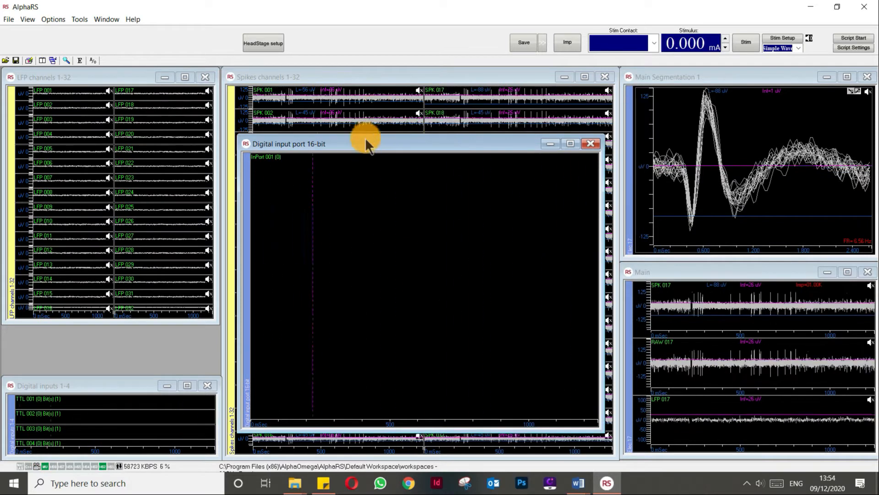
left_click(591, 144)
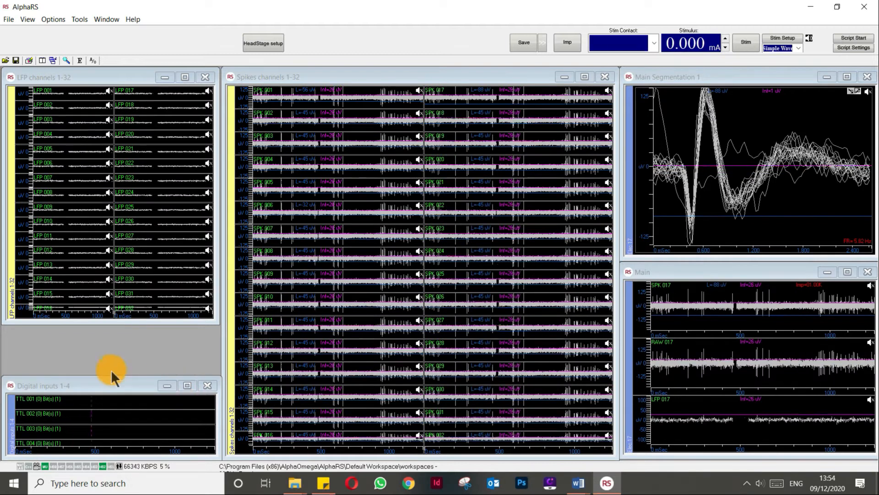
- Close the Digital inputs 1-4 window and extend the LFP channels 1-32 window down to the full workspace height
left_click(211, 388)
left_click_drag(128, 323, 133, 457)
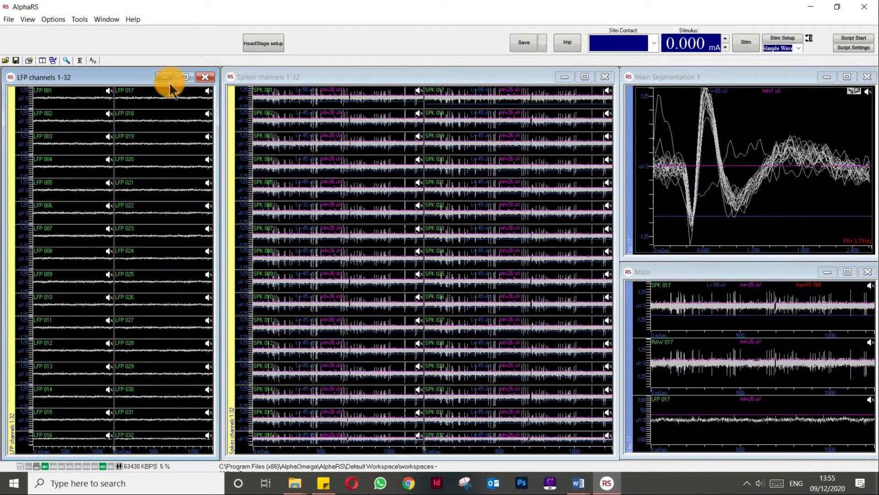
- Restore the default window layout, then close the Digital input port 16-bit, Digital inputs 1-4 and LFP channels 1-32 windows
left_click(45, 62)
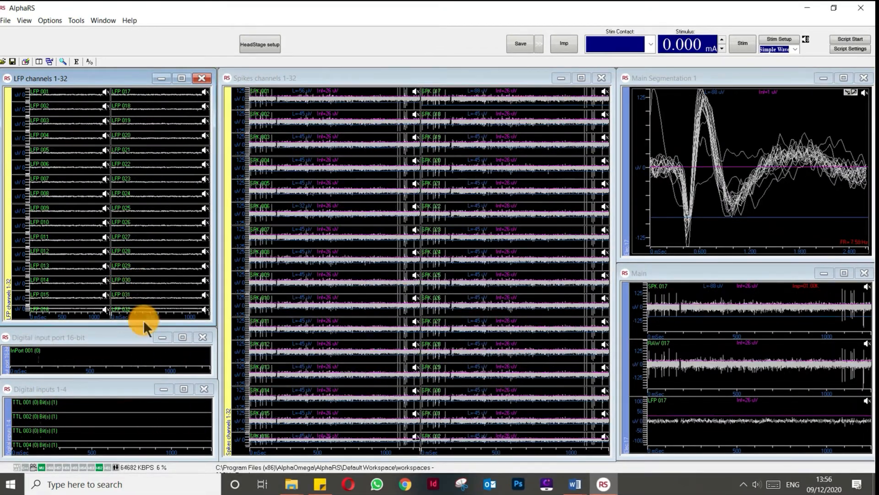
left_click(120, 336)
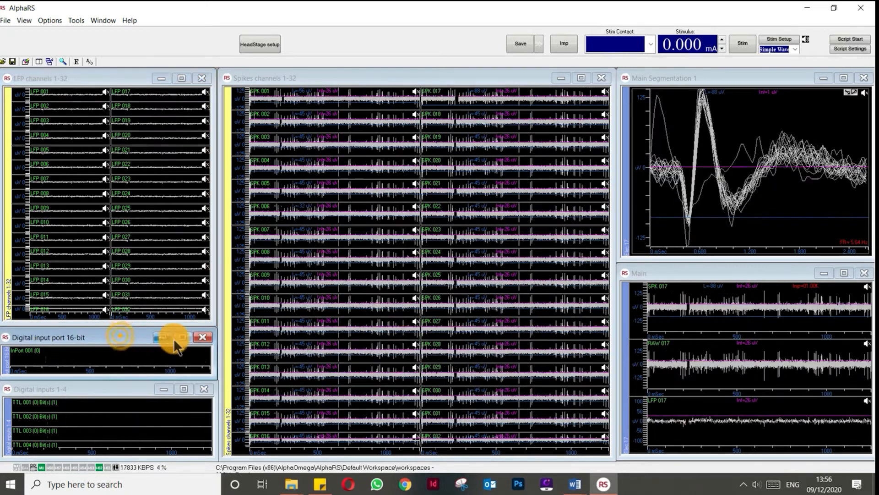
left_click(202, 338)
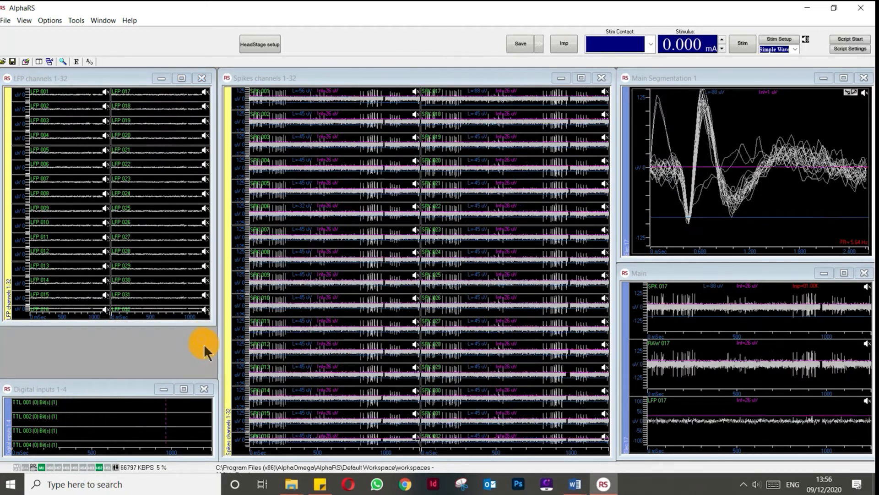
left_click(202, 389)
left_click(202, 78)
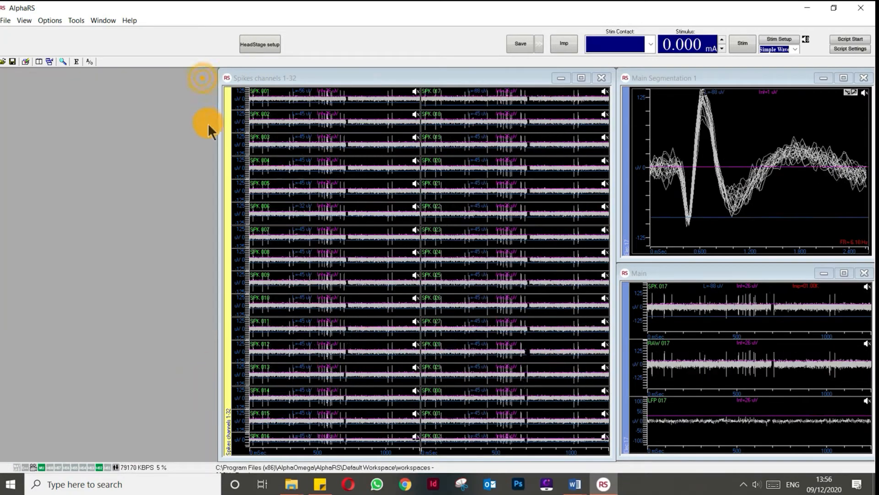
- Move the Spikes channels 1-32 window to the workspace's left edge and widen Main Segmentation 1 and Main to fill the freed space
left_click_drag(293, 81, 76, 81)
left_click_drag(617, 147, 398, 102)
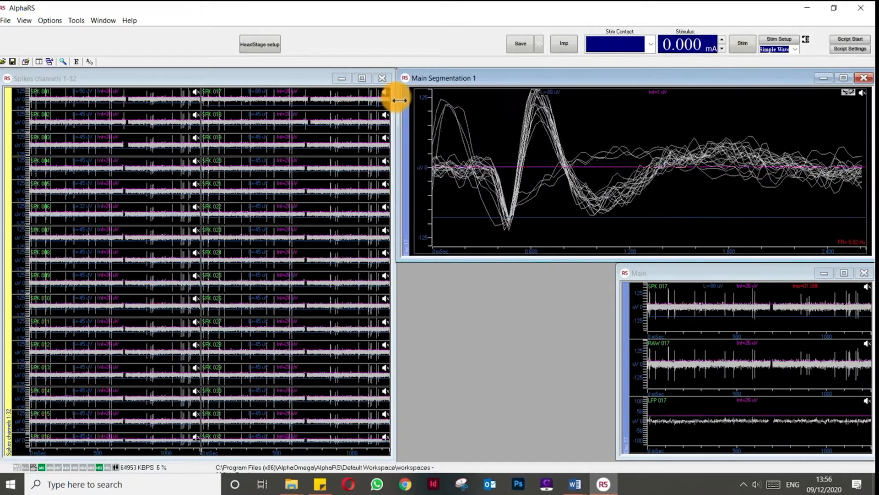
left_click_drag(617, 350, 401, 313)
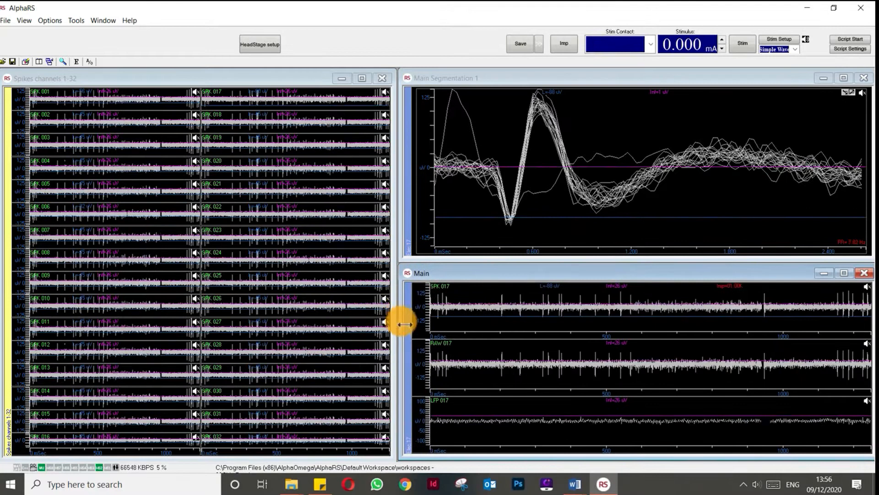
- Save the current window arrangement as the default layout using the hidden Admin commands, and test it by closing and restoring the Spikes channels 1-32 window
key("ctrl+shift+s")
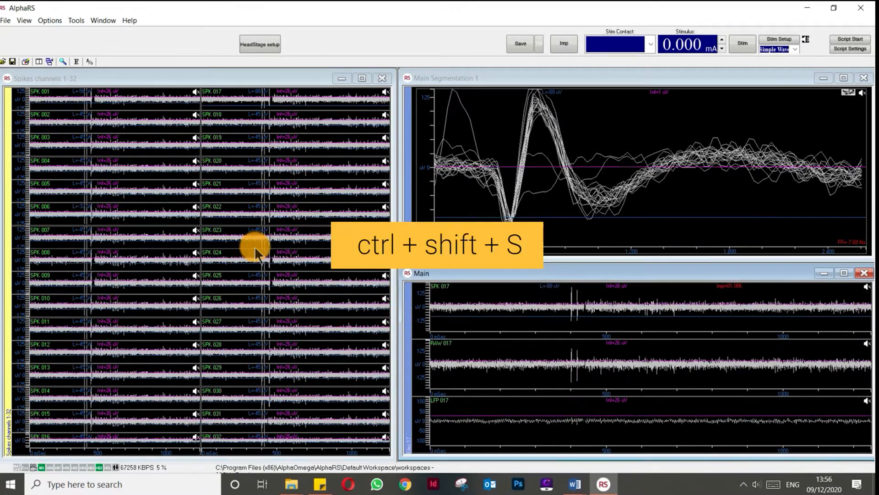
key("ctrl+shift+s")
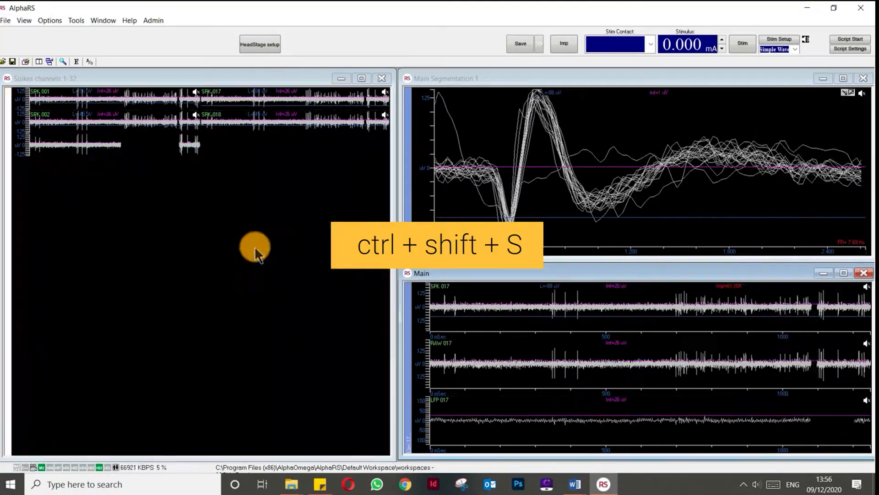
left_click(151, 19)
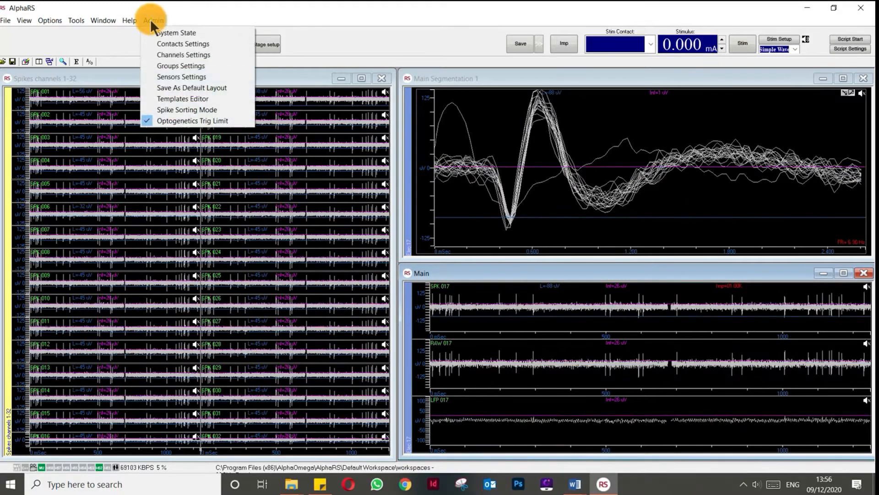
left_click(159, 87)
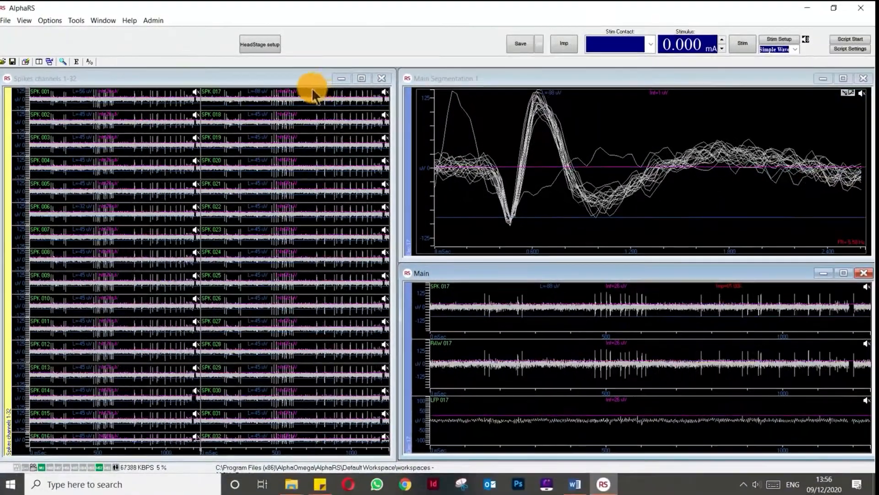
left_click(383, 79)
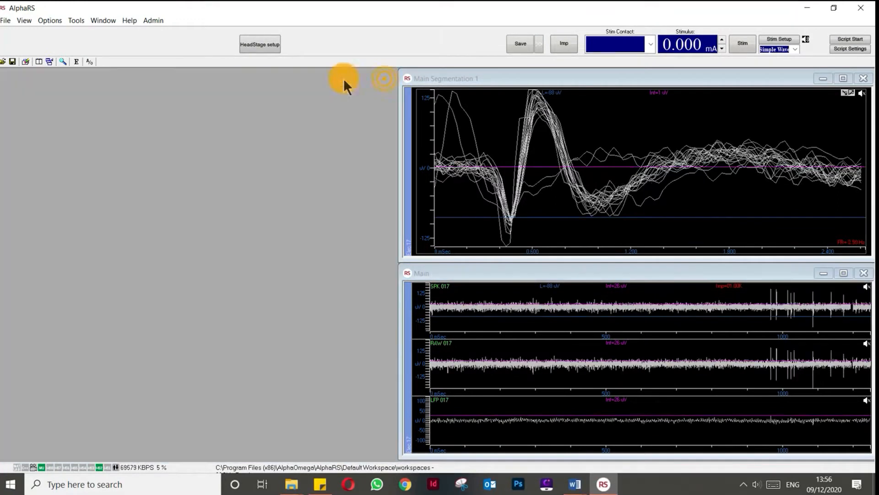
left_click(35, 61)
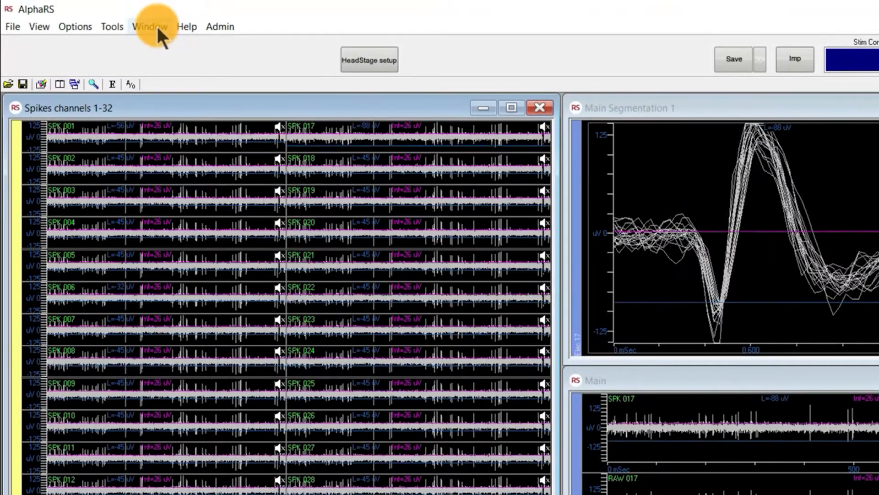
- Show the LFP channels 1-32 and Digital inputs 1-4 windows, and widen the LFP window to the width of the spikes window
left_click(156, 26)
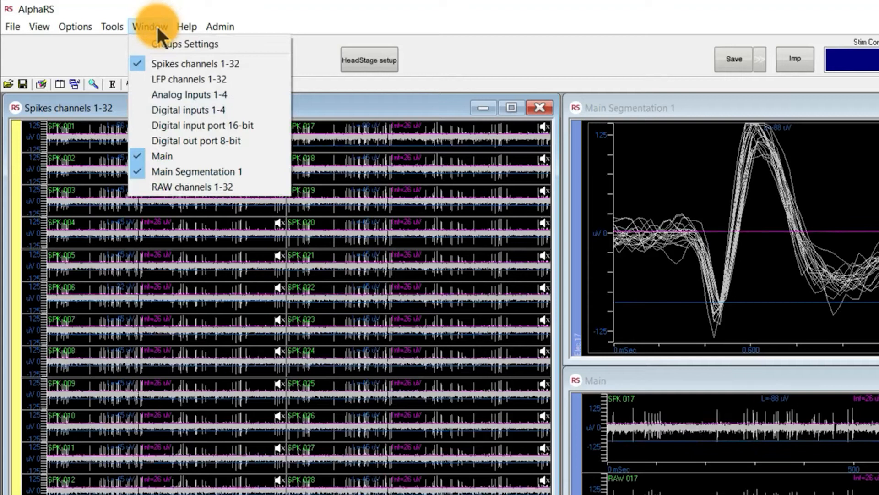
left_click(160, 79)
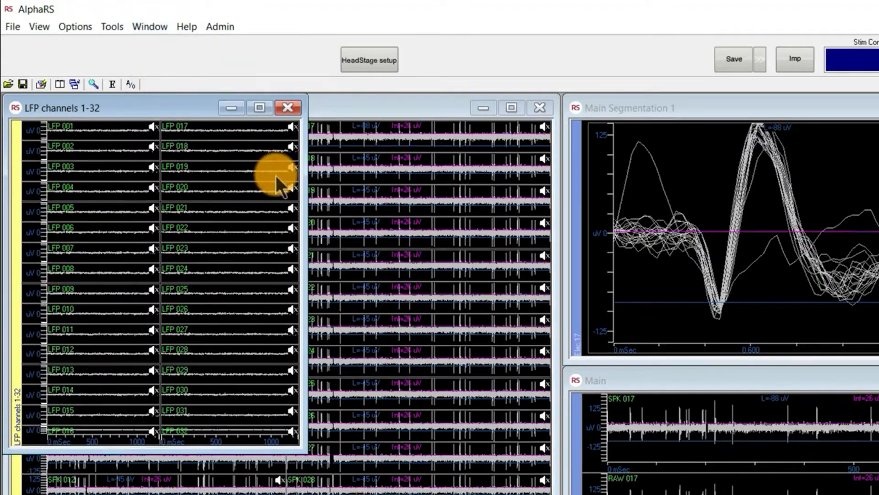
left_click(154, 28)
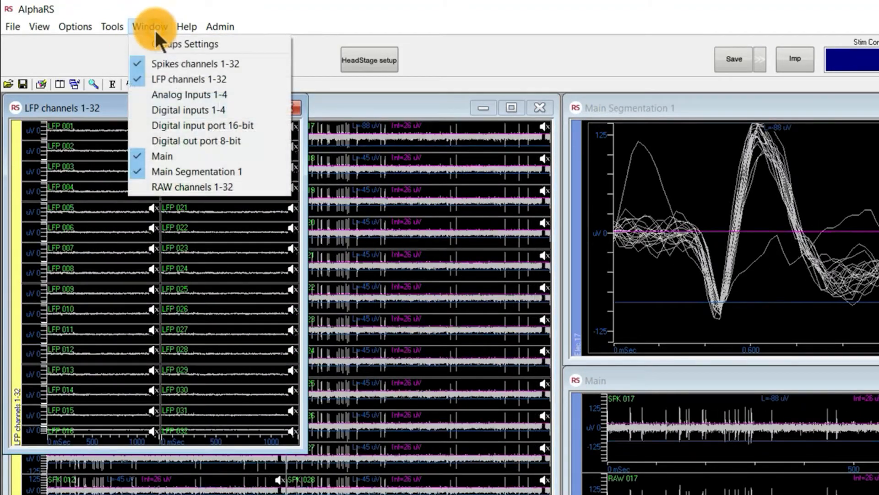
left_click(195, 114)
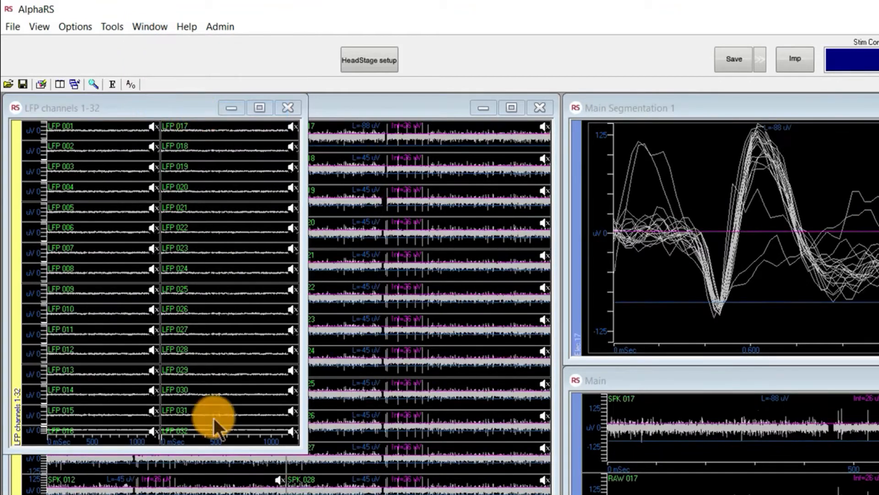
left_click_drag(308, 424, 556, 471)
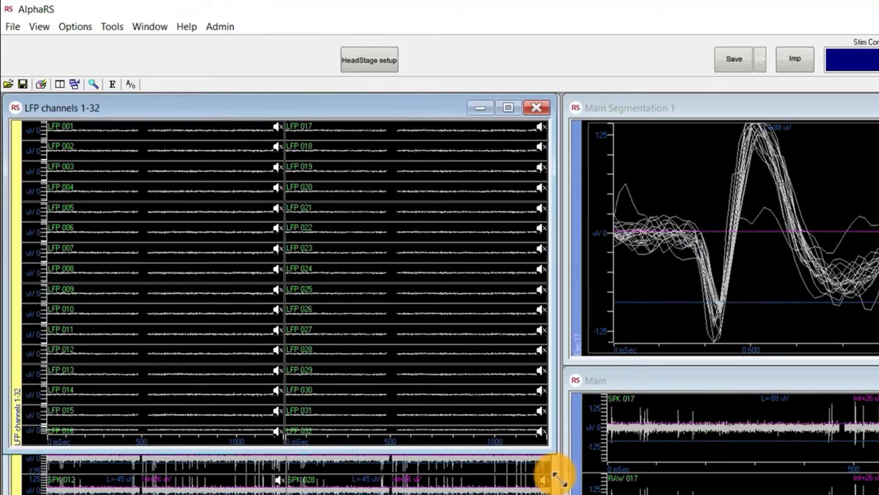
- Close the LFP channels 1-32 window and check the list of displayed windows before and after
left_click(143, 26)
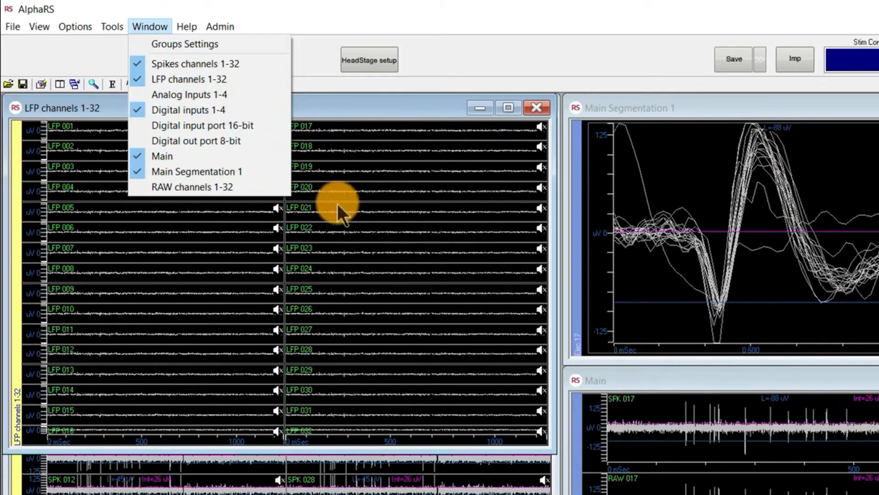
left_click(367, 117)
left_click(537, 107)
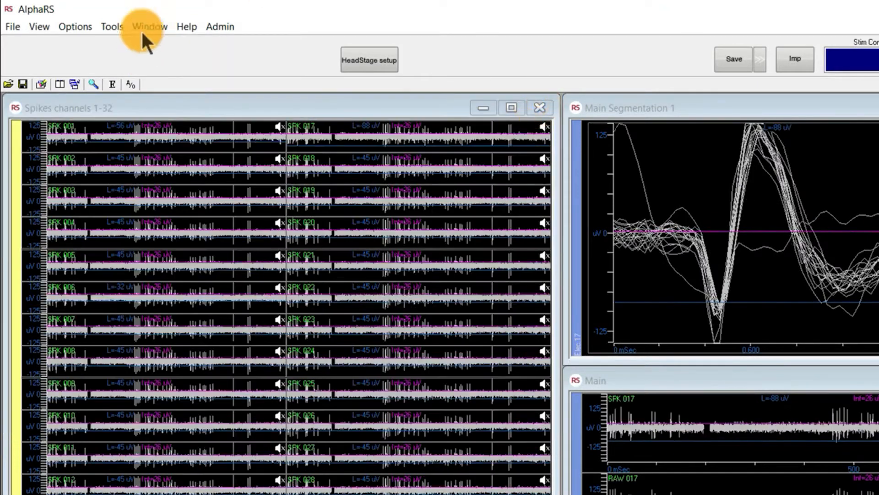
left_click(150, 28)
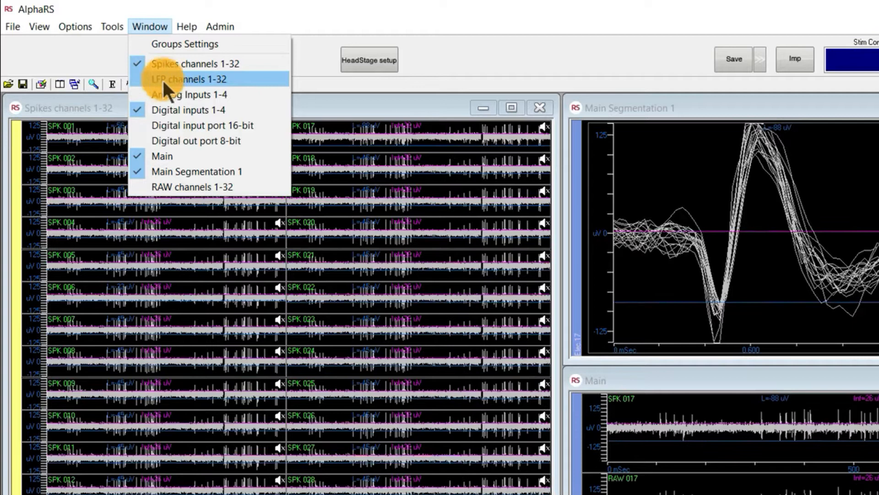
left_click(437, 63)
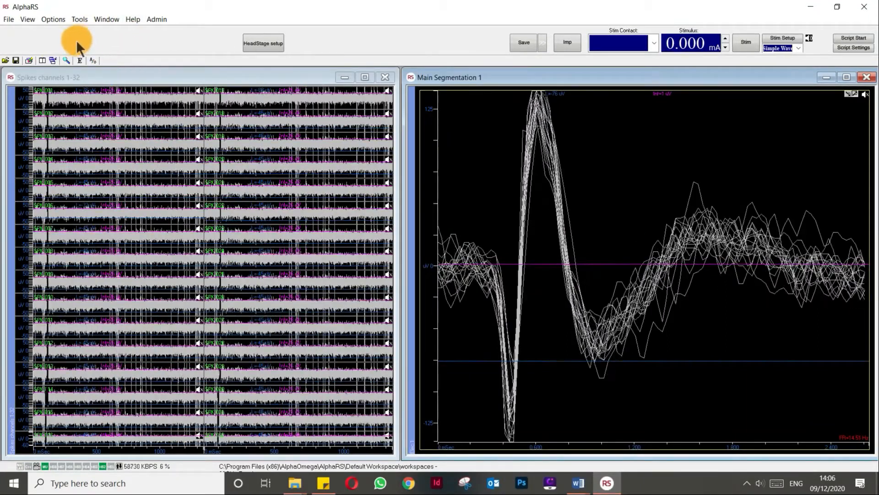
- Show the Audio 2 controls and hide the Script controls in the main toolbar
left_click(26, 20)
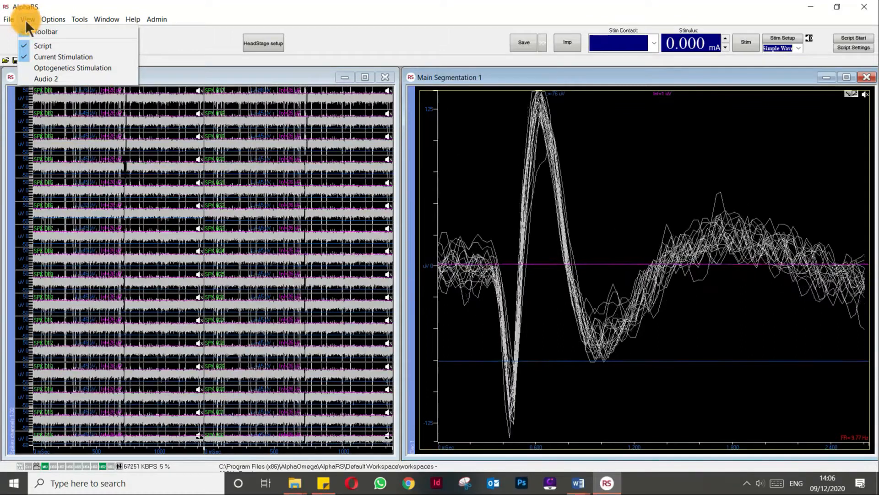
left_click(36, 79)
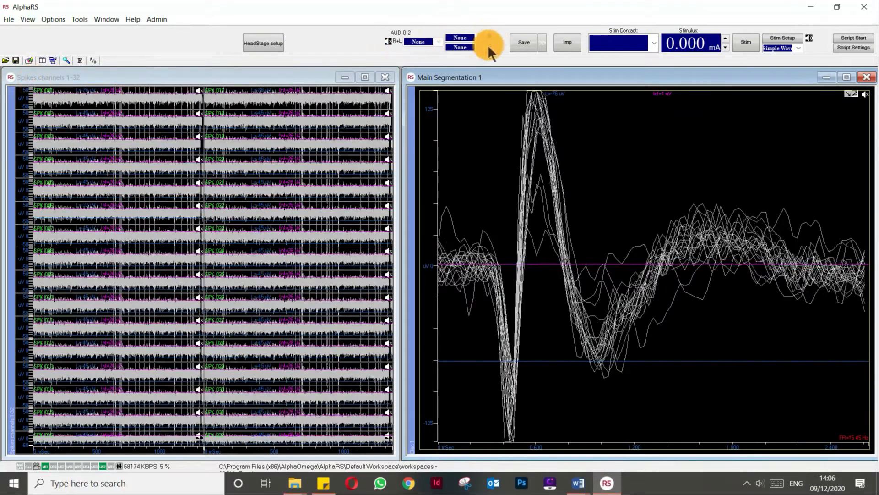
left_click(28, 19)
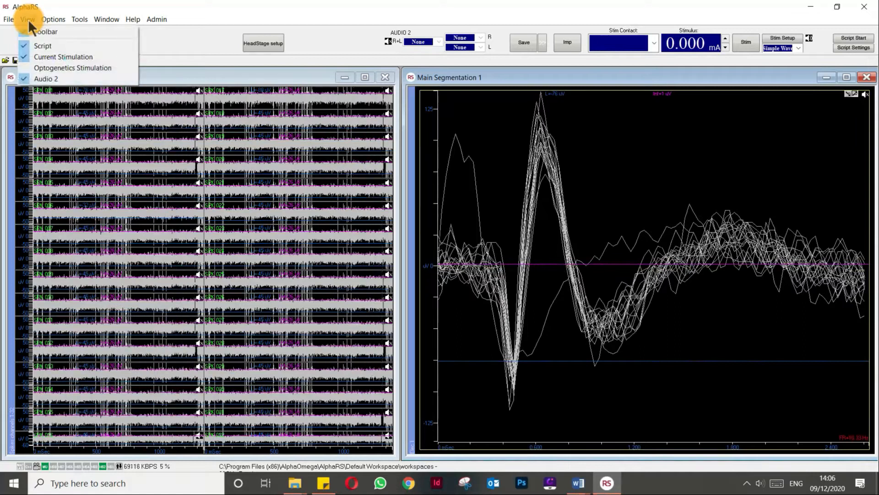
left_click(32, 45)
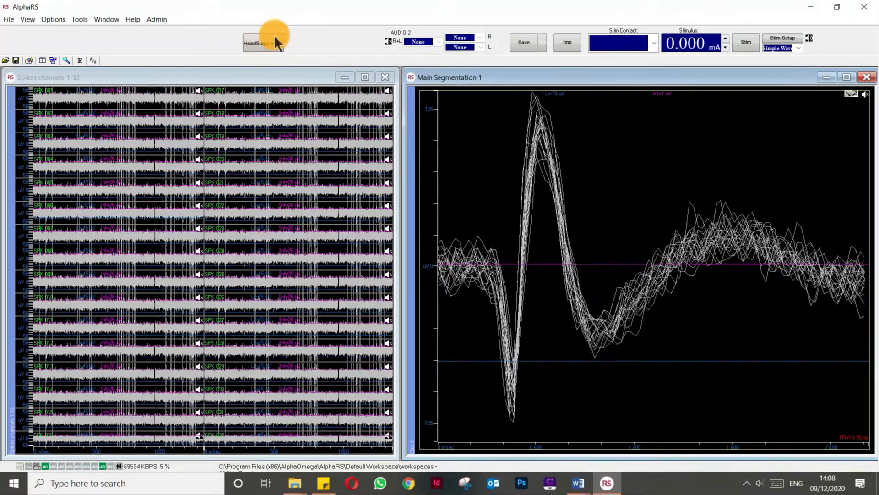
left_click(528, 50)
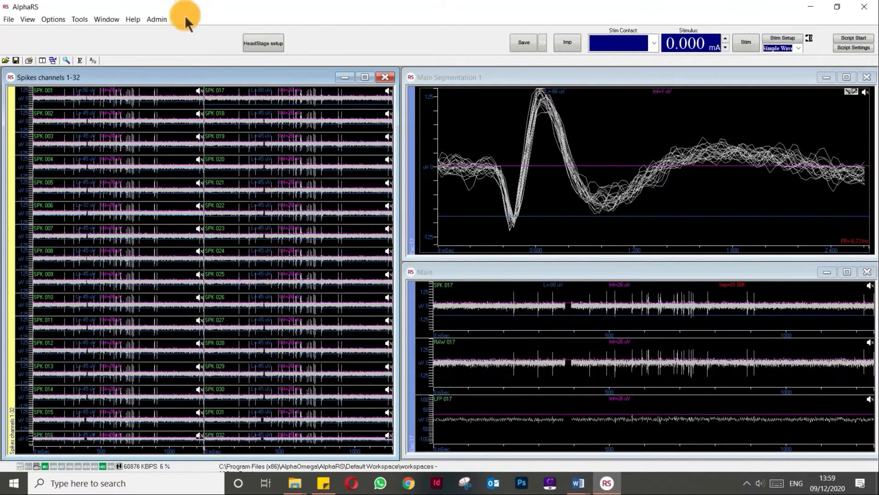
- Close the Main window and extend Main Segmentation 1 down to the full workspace height
left_click(866, 272)
left_click_drag(671, 260, 679, 460)
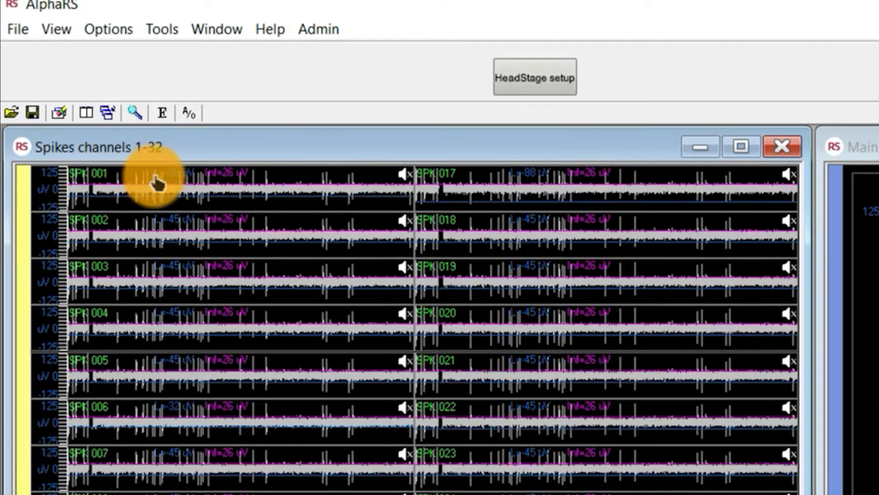
- Set the SPK 001 detection level to about -62 uV and switch the channel's audio on and off again
mouse_move(171, 196)
left_mouse_down()
mouse_move(163, 204)
mouse_move(177, 188)
mouse_move(141, 183)
mouse_move(223, 187)
left_mouse_up()
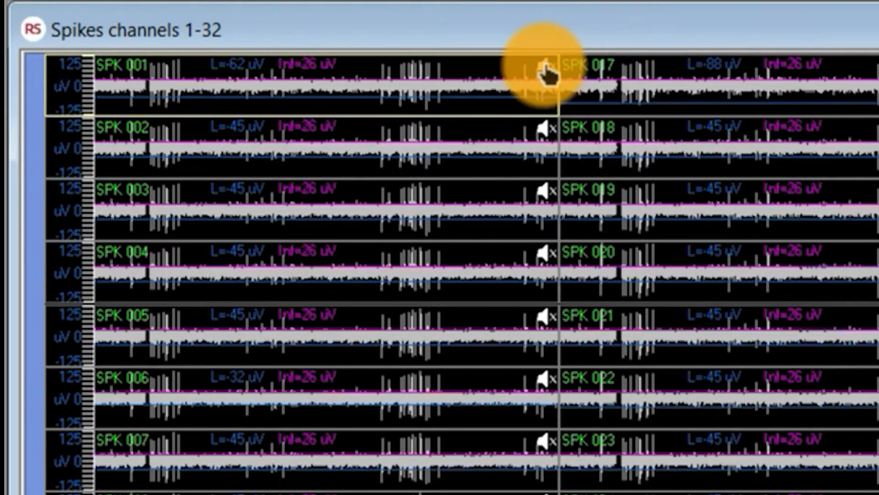
left_click(544, 69)
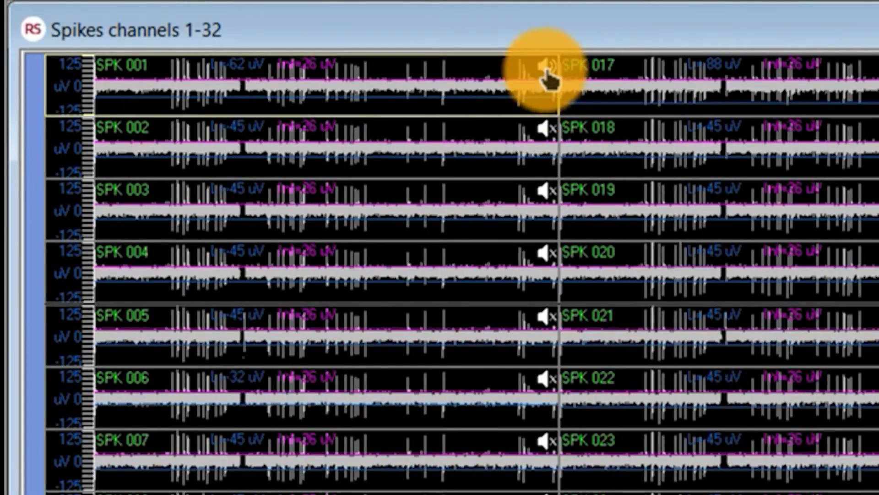
left_click(546, 71)
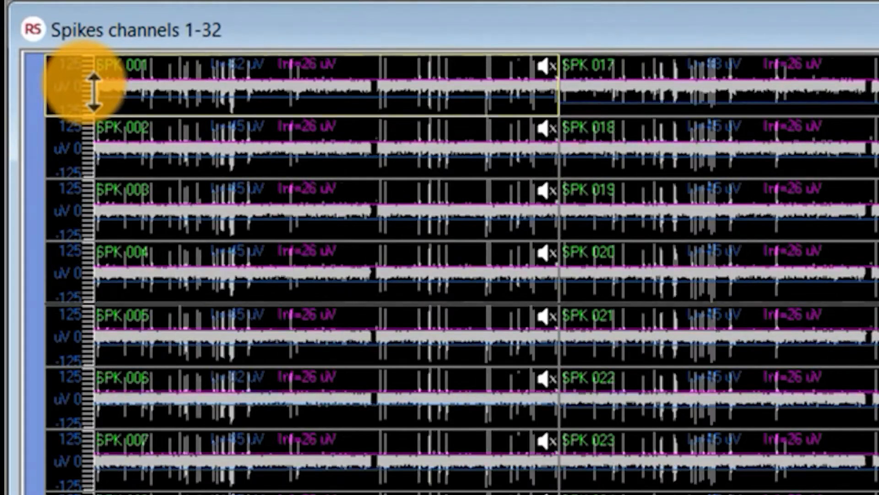
- Magnify the amplitude scale of the spikes channels to about 50 uV and adjust their time scale
mouse_move(94, 88)
left_mouse_down()
mouse_move(94, 39)
mouse_move(90, 98)
mouse_move(86, 75)
left_mouse_up()
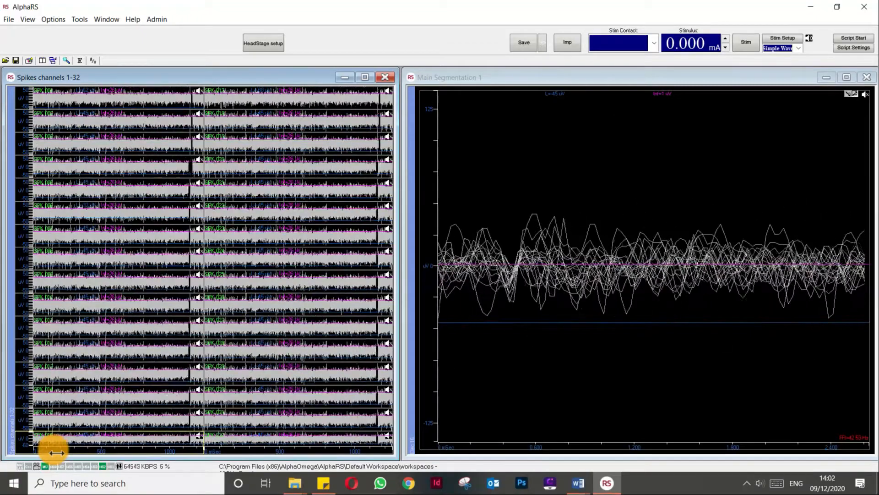
left_click_drag(57, 453, 73, 456)
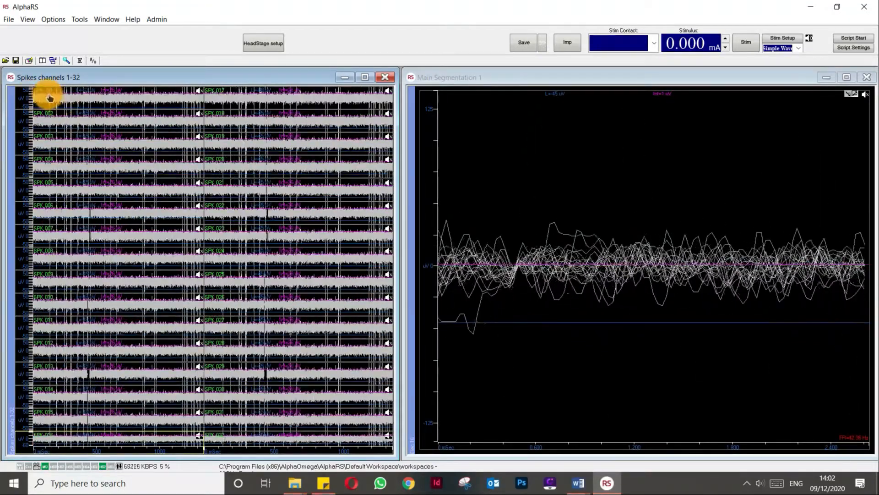
- Display channel SPK 001 in Main Segmentation 1 and lower its detection level line toward the spike troughs
left_click(73, 101)
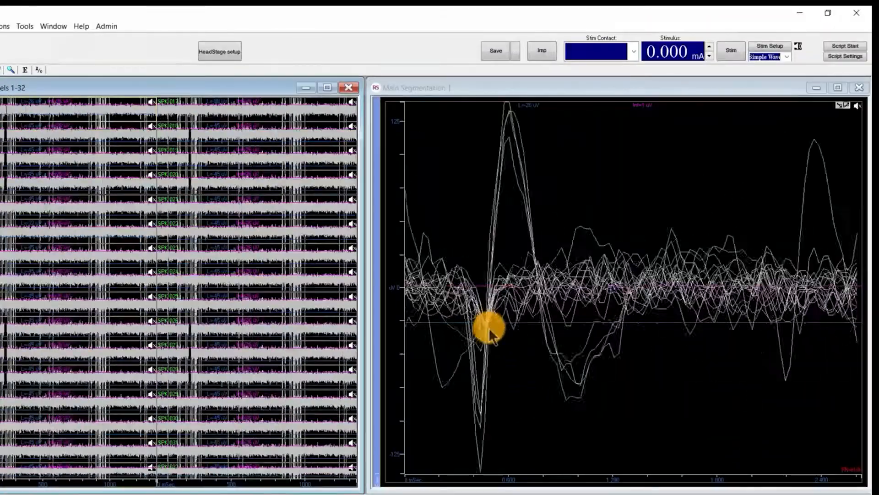
left_click_drag(506, 326, 503, 393)
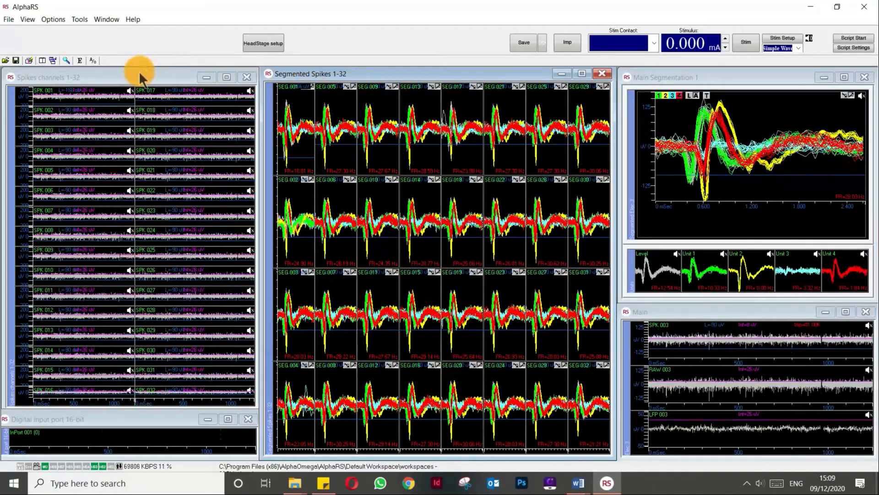
- Activate the spikes channels, segmented spikes and main segmentation windows in turn, displaying channel SEG 001 in the main windows
left_click(59, 77)
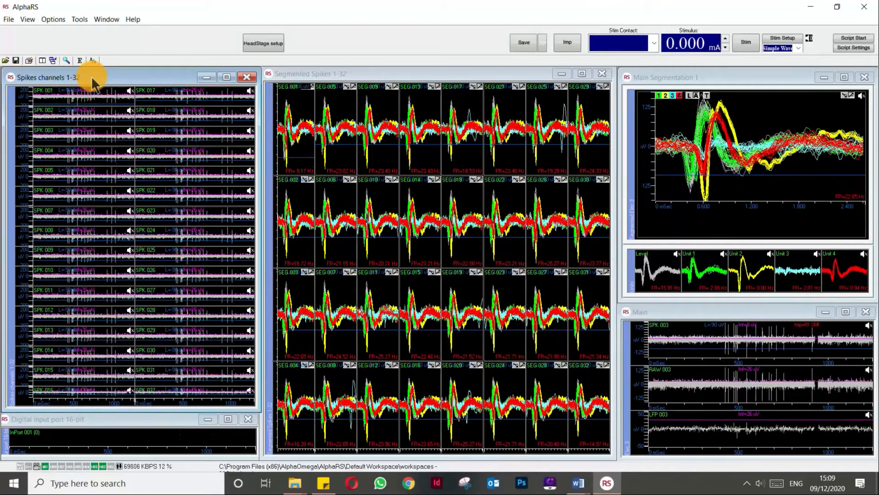
left_click(363, 78)
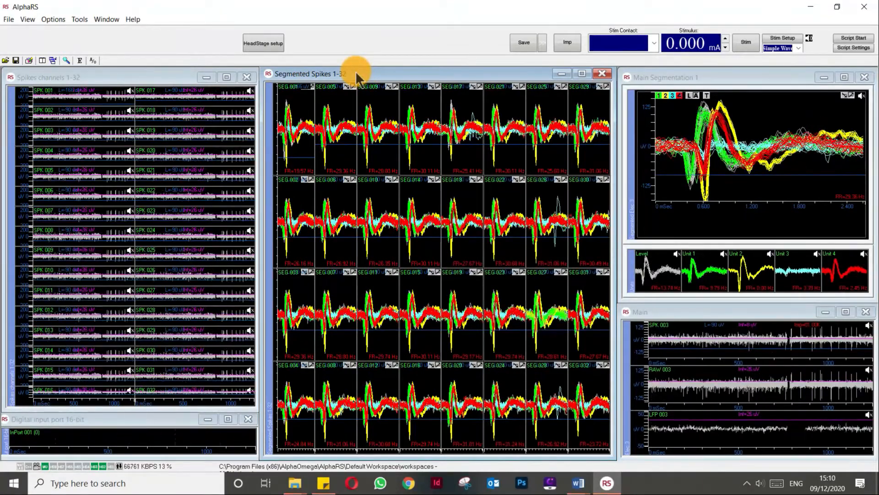
left_click(299, 160)
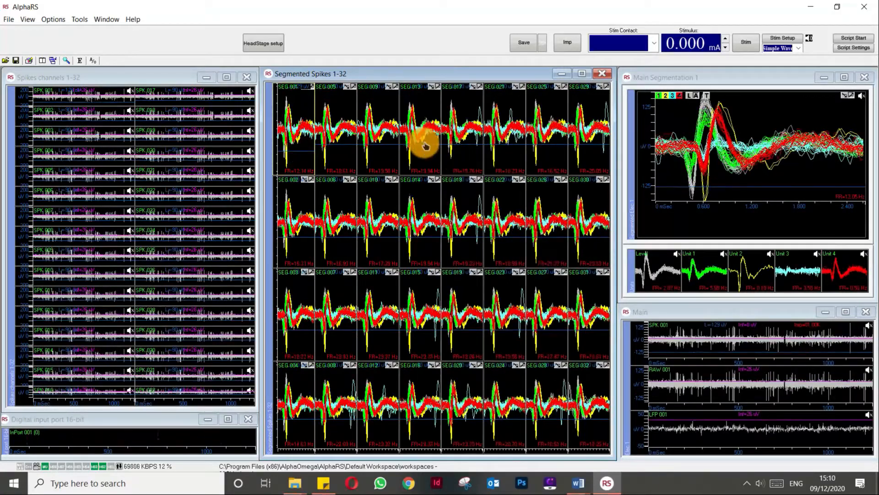
left_click(668, 80)
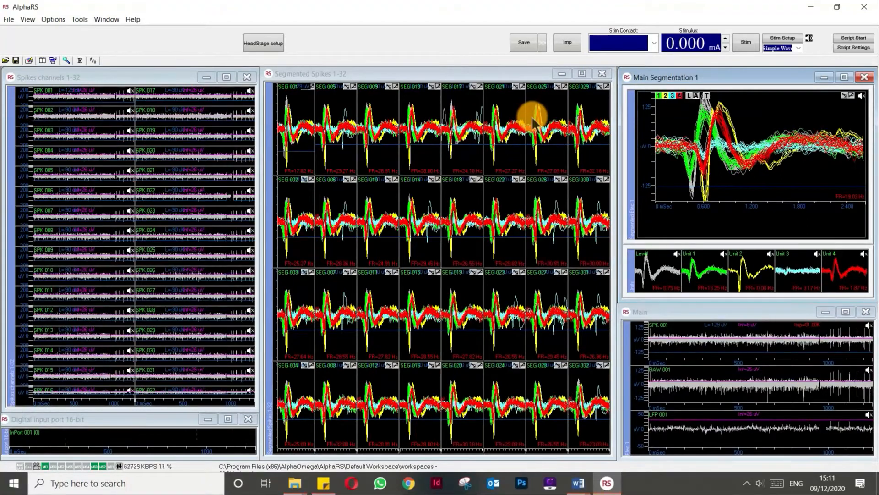
- Switch the main windows between channels SEG 009 and SEG 001, and lower SEG 009's detection level line in Main Segmentation 1
left_click(380, 110)
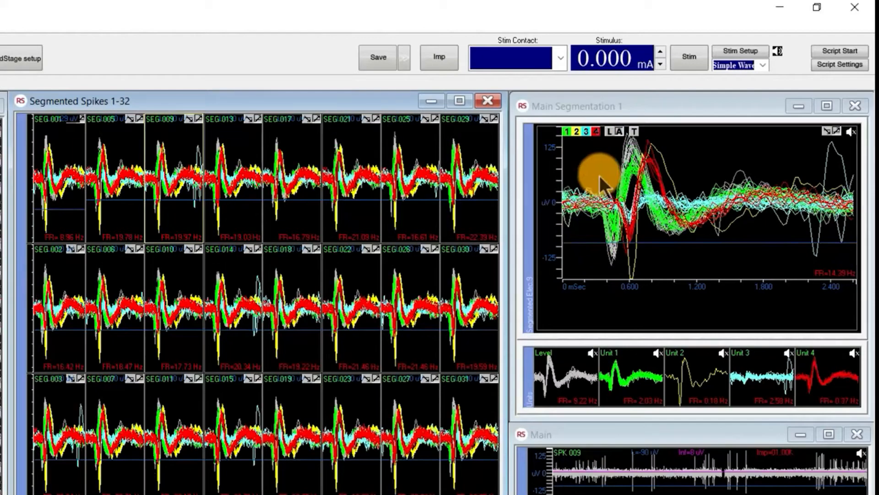
left_click(65, 148)
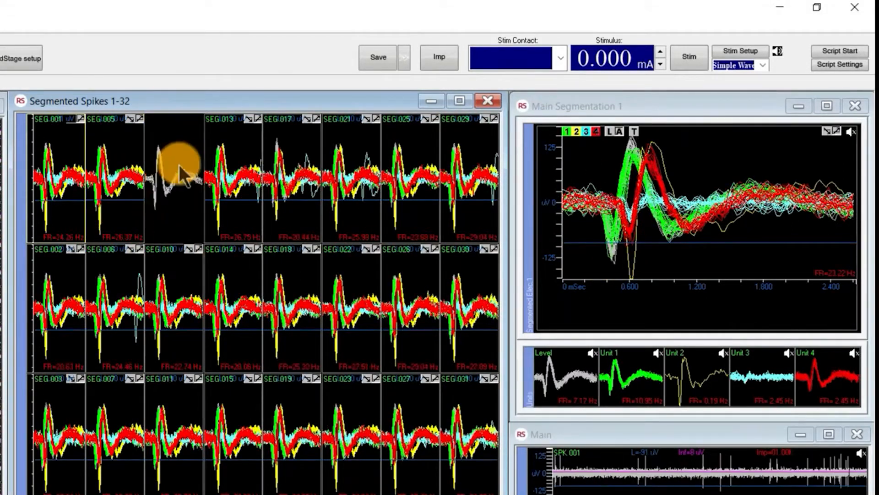
left_click(181, 148)
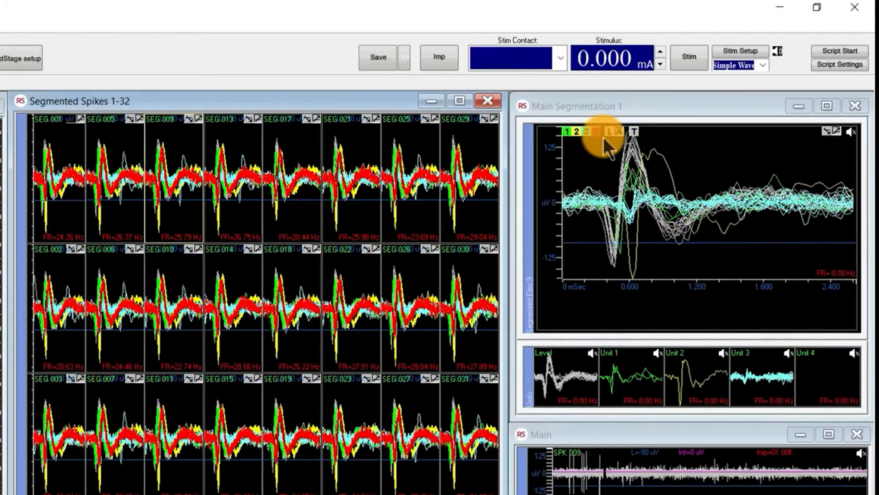
left_click(587, 249)
left_click_drag(587, 255, 588, 266)
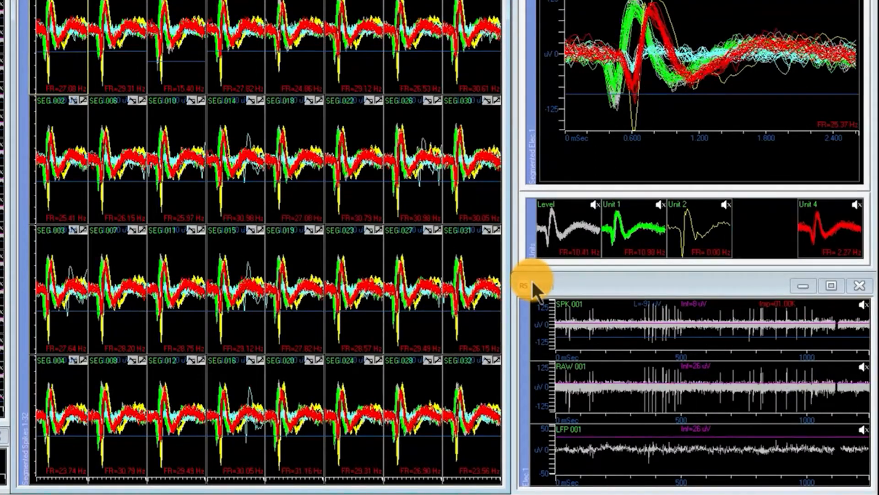
- Examine the SPK, RAW and LFP signals of channel 001 in the Main window, and switch the main windows to channel 013
left_click(603, 459)
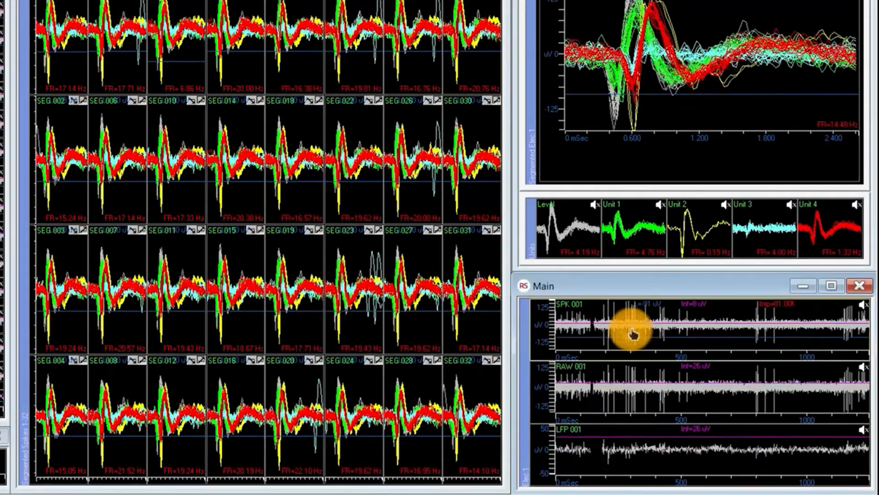
left_click(601, 402)
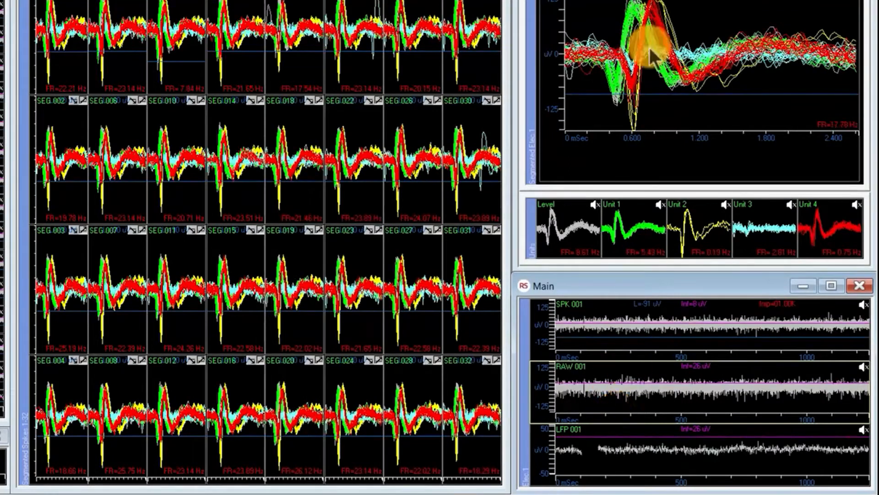
left_click(605, 8)
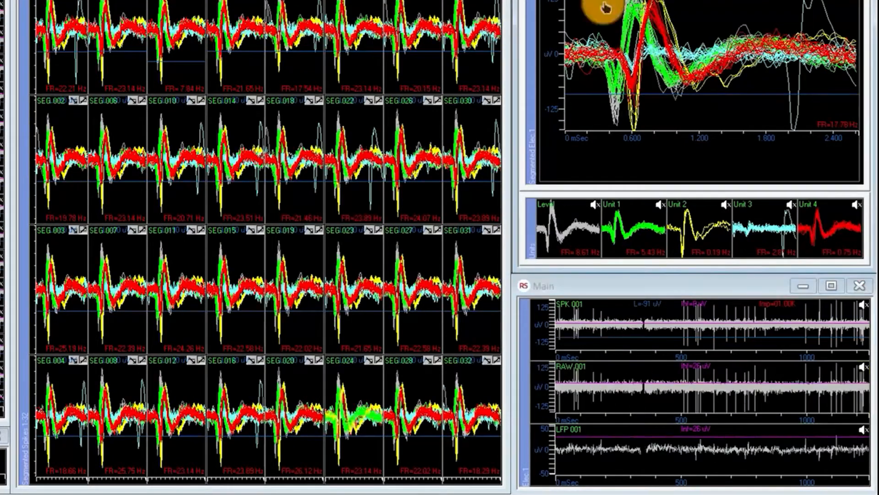
left_click(628, 300)
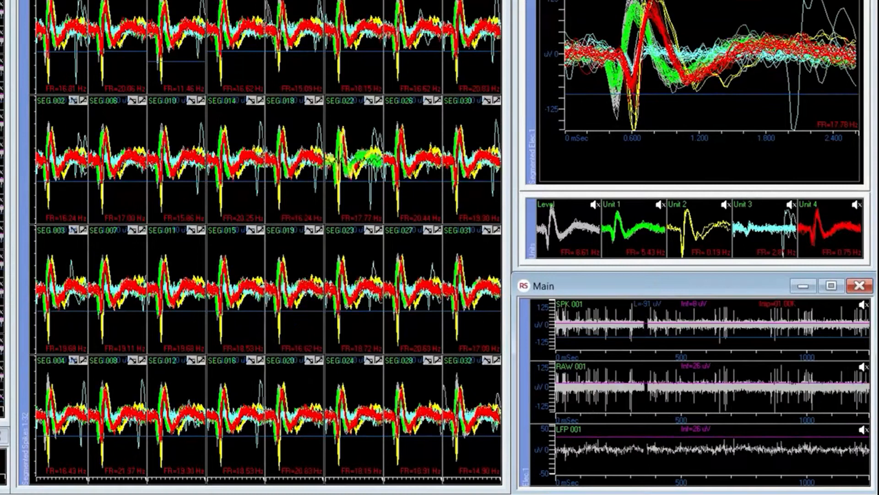
left_click(266, 247)
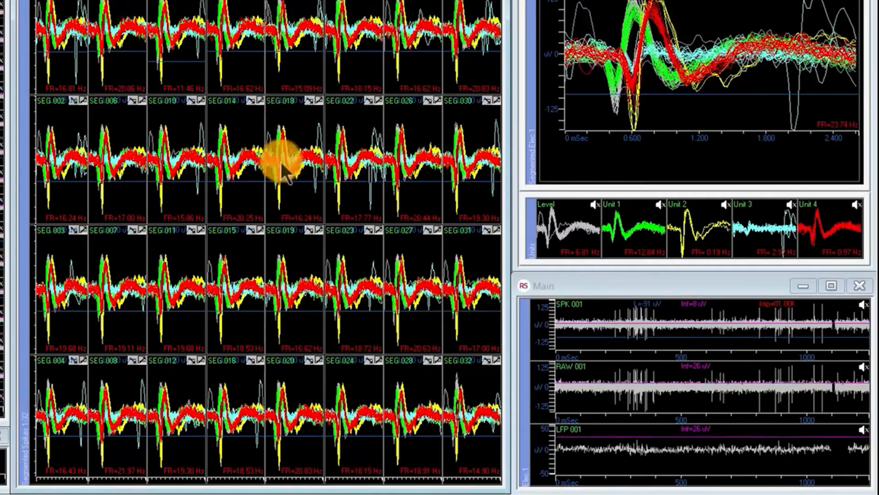
left_click(245, 6)
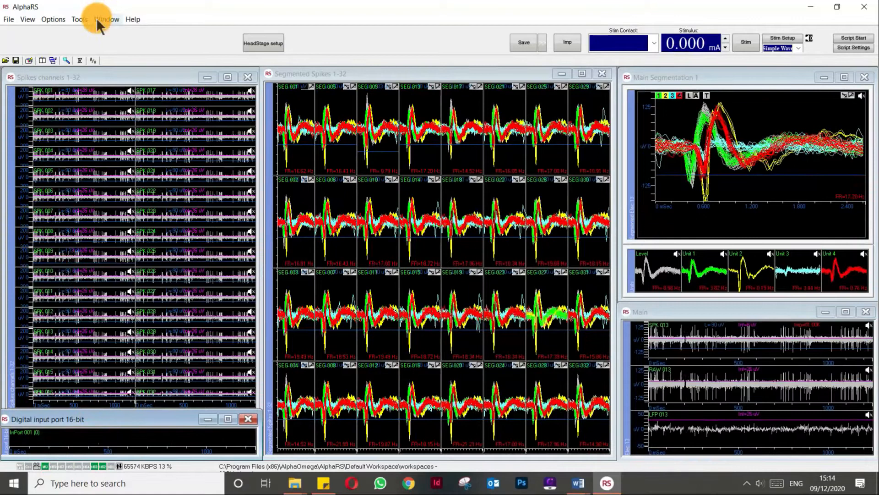
- Show the Digital inputs 1-4 window, stretch it taller and close it again
left_click(97, 18)
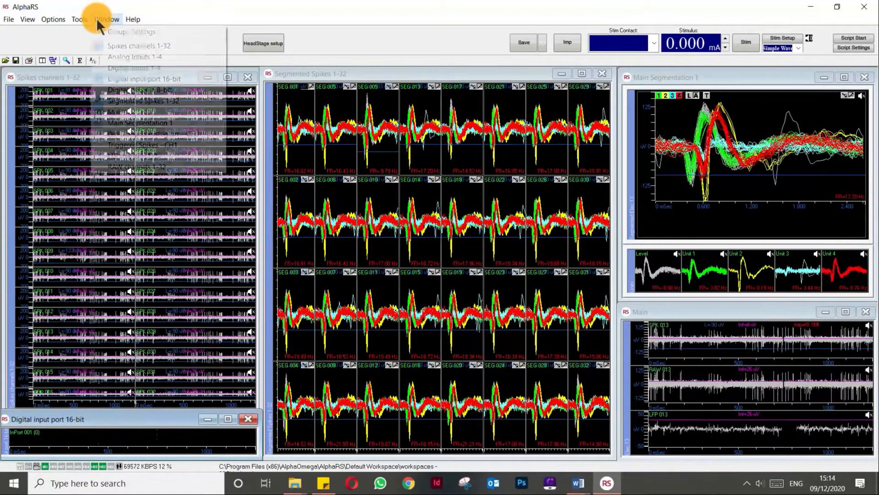
left_click(133, 67)
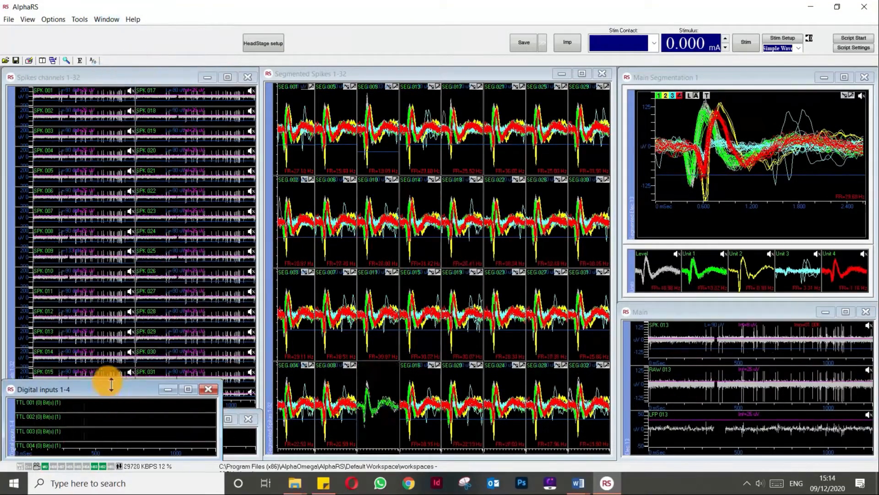
left_click_drag(116, 383, 129, 317)
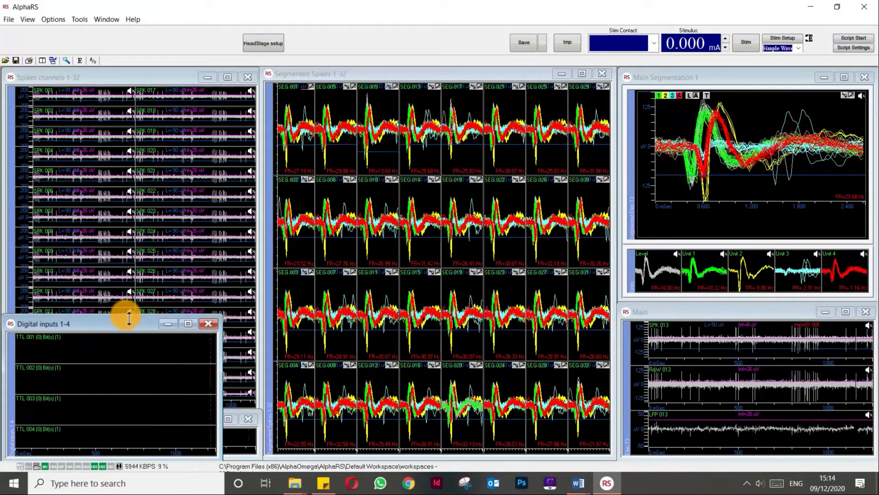
left_click(207, 323)
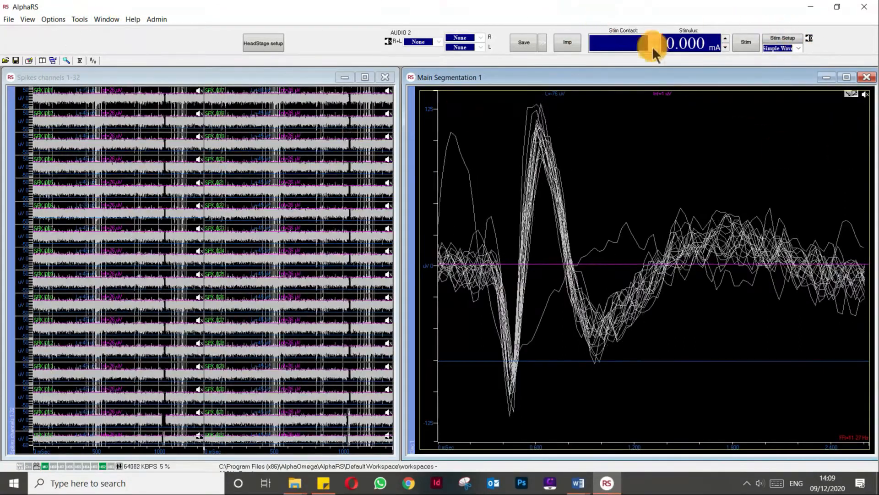
- Check which toolbars can be displayed and look through the list of available stimulation contacts
left_click(32, 19)
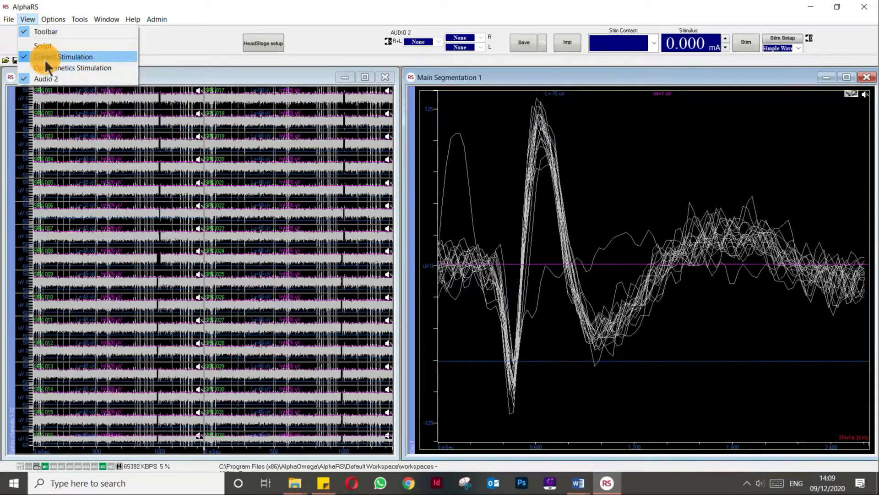
left_click(338, 39)
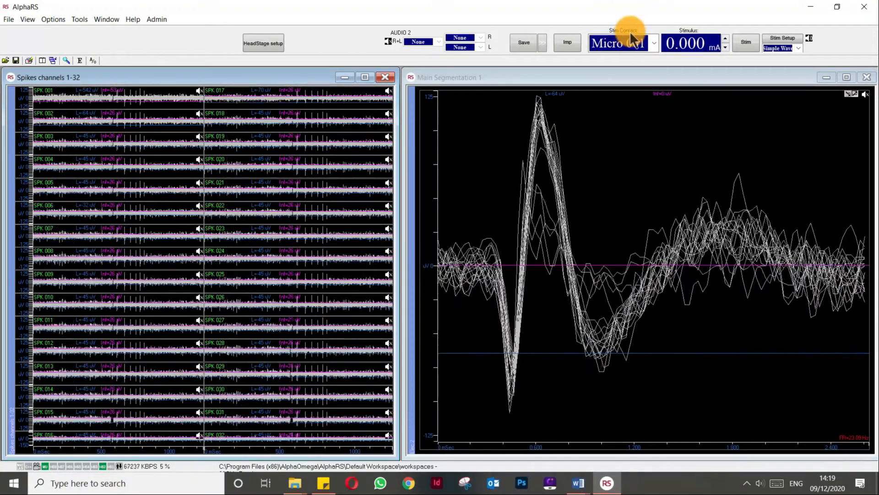
left_click(647, 45)
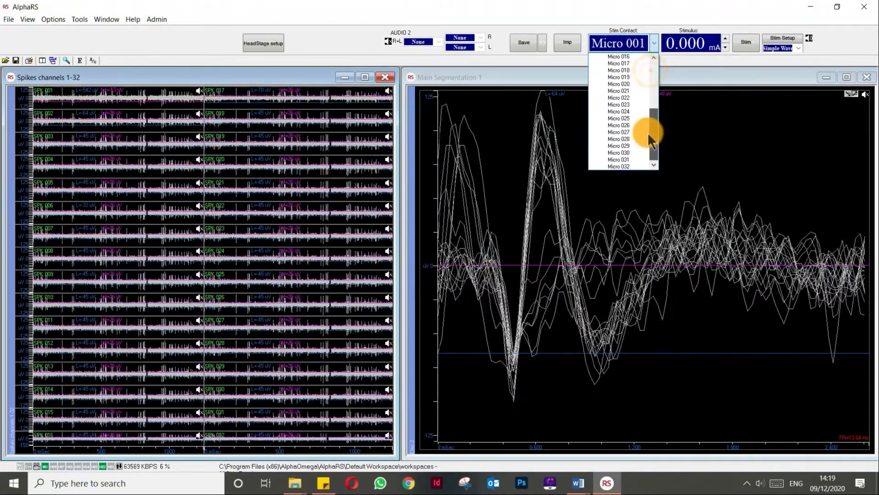
left_click(630, 17)
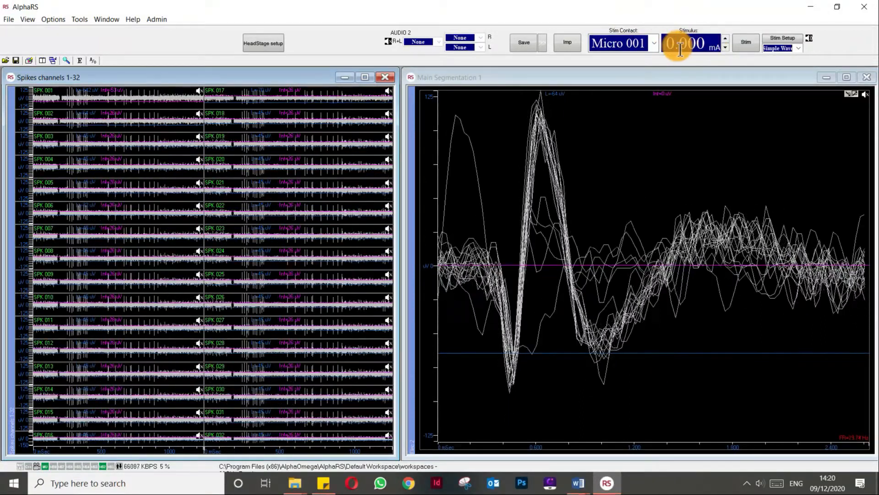
- Raise the stimulus amplitude to 0.300 mA and reduce it to 0.100 mA
left_click(726, 38)
left_click(724, 37)
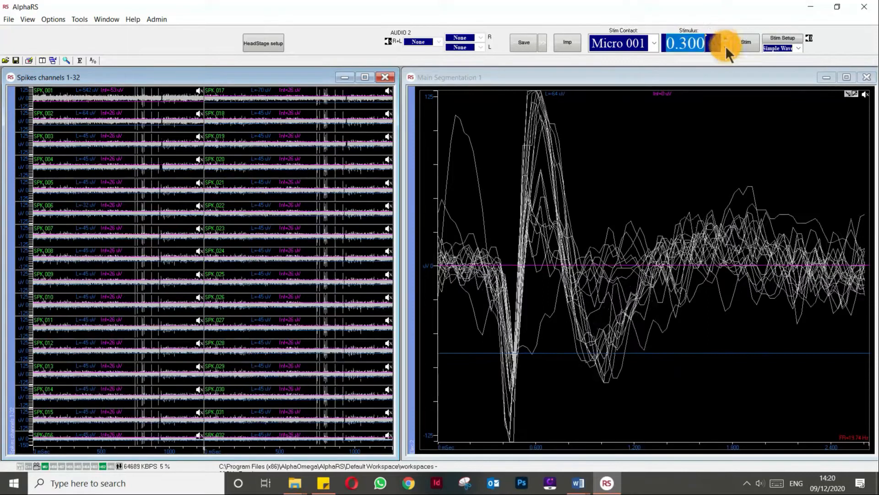
left_click(725, 46)
left_click(725, 46)
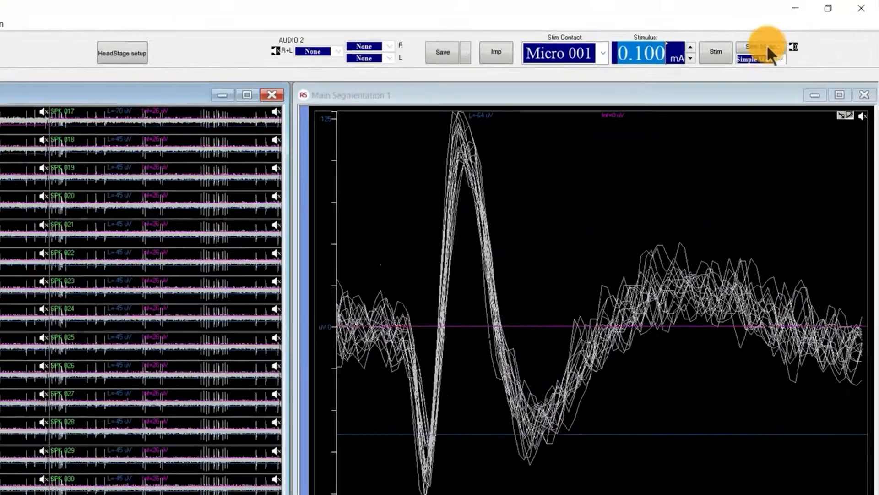
- Review the Current Stimulation Setup parameters and the available pulse shapes, leaving the settings as they are
left_click(782, 38)
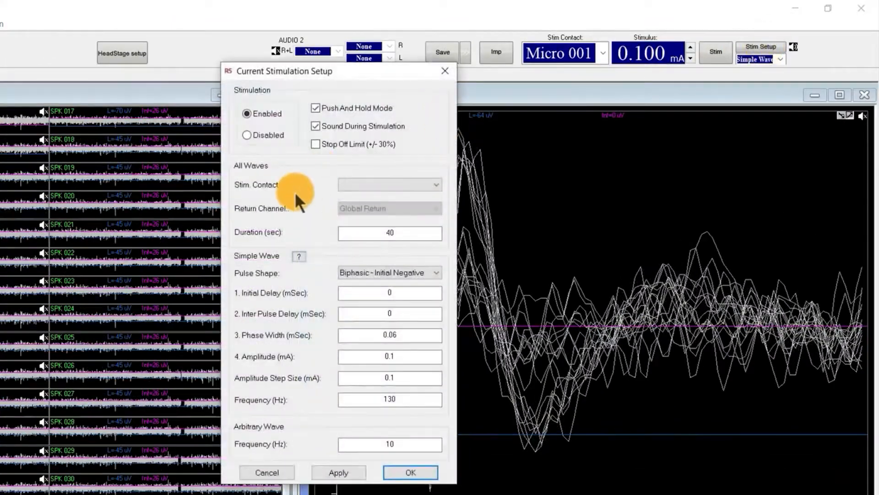
left_click(399, 275)
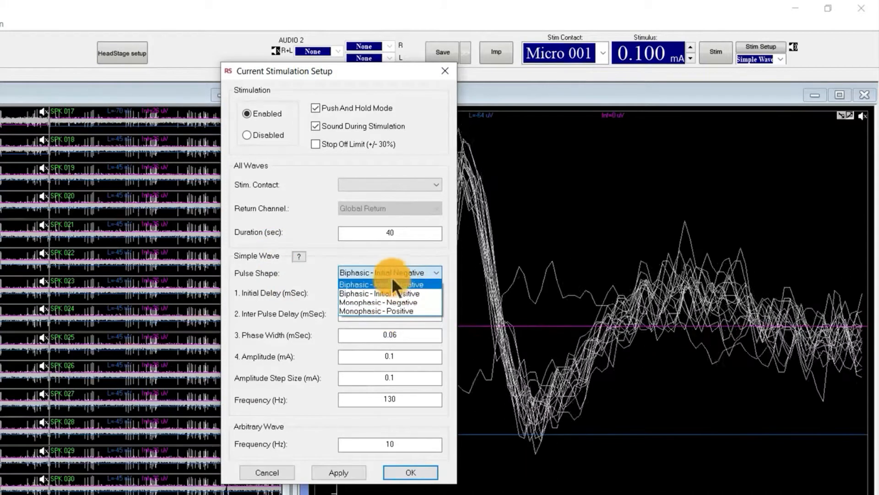
left_click(393, 273)
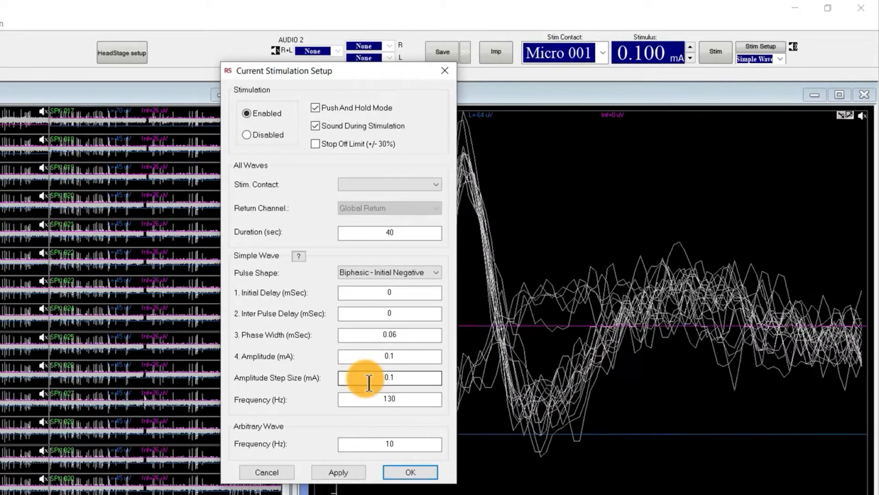
left_click(442, 69)
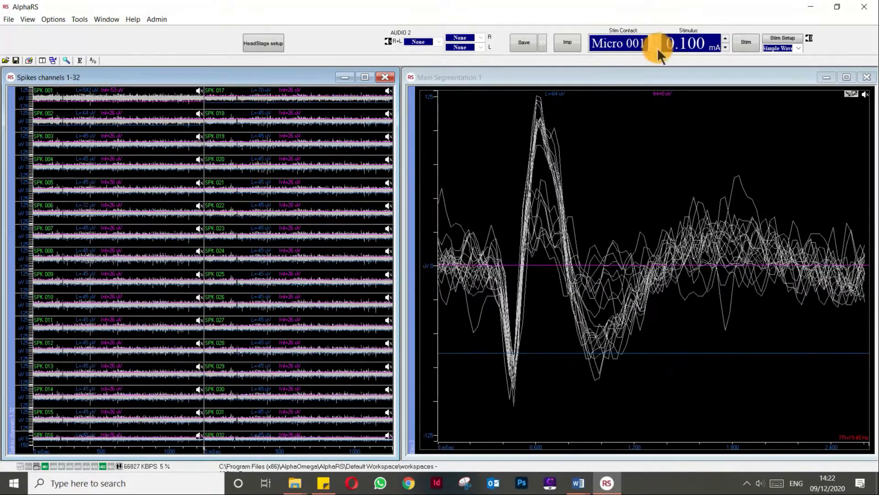
- Trigger stimulation on contact Micro 001 and change the stimulation contact to Micro 004
left_click(738, 44)
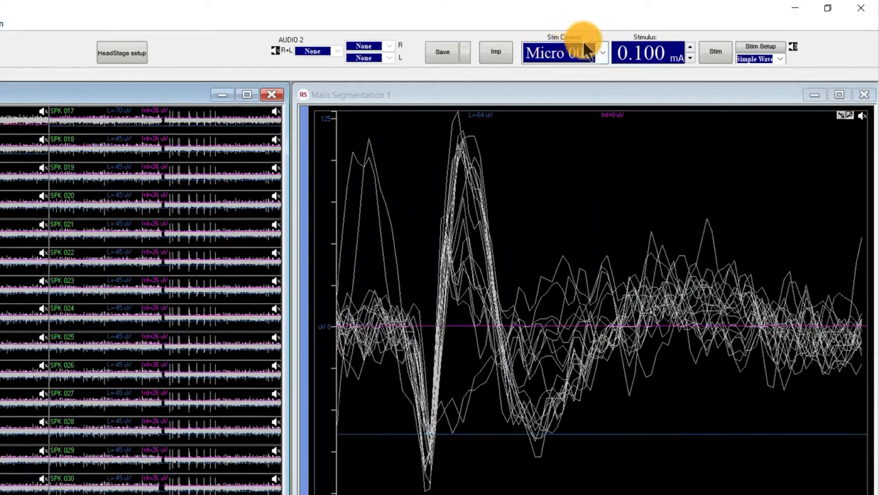
left_click(596, 53)
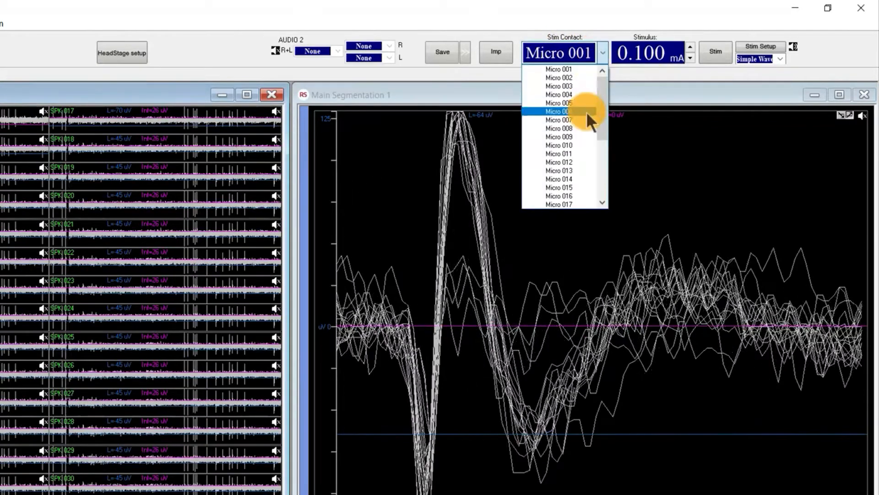
left_click(567, 93)
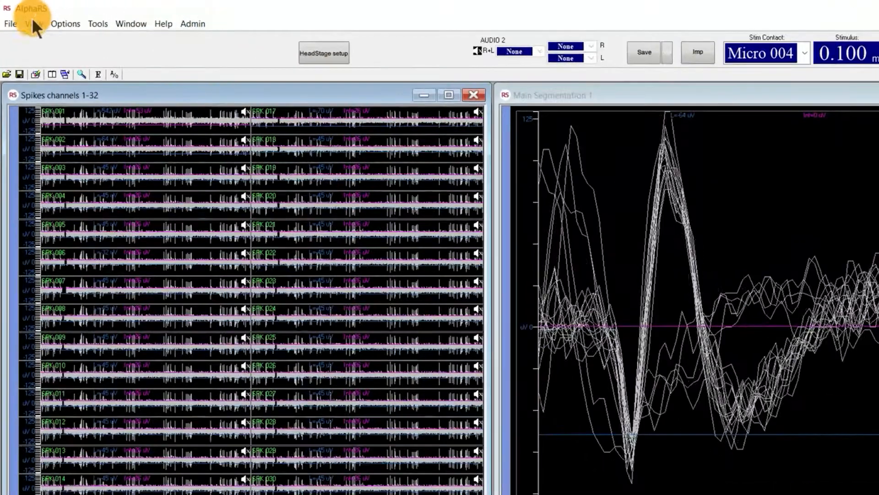
- Display the Script controls in the main toolbar area
left_click(28, 20)
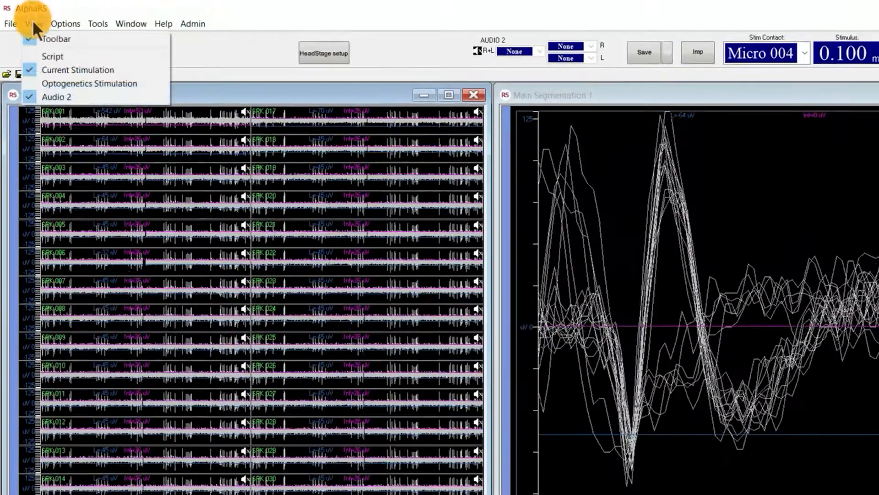
left_click(57, 56)
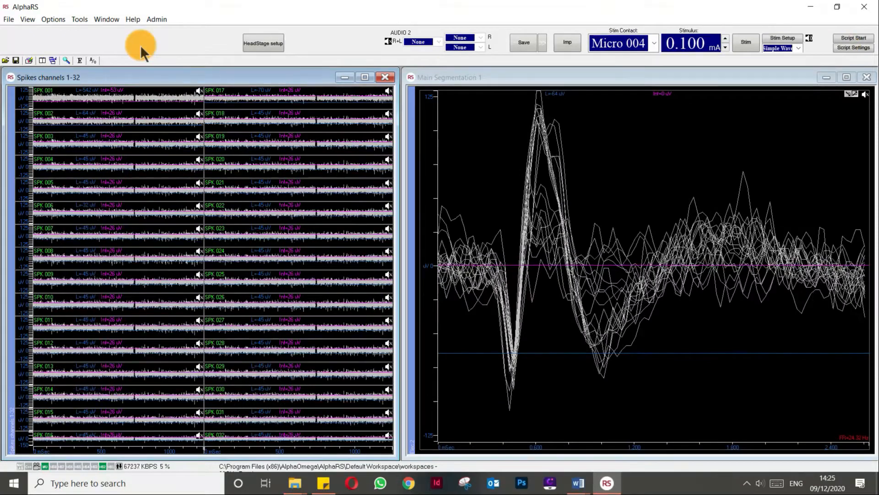
- Open the Logging Options and set the logging mode to External Trigger
left_click(52, 19)
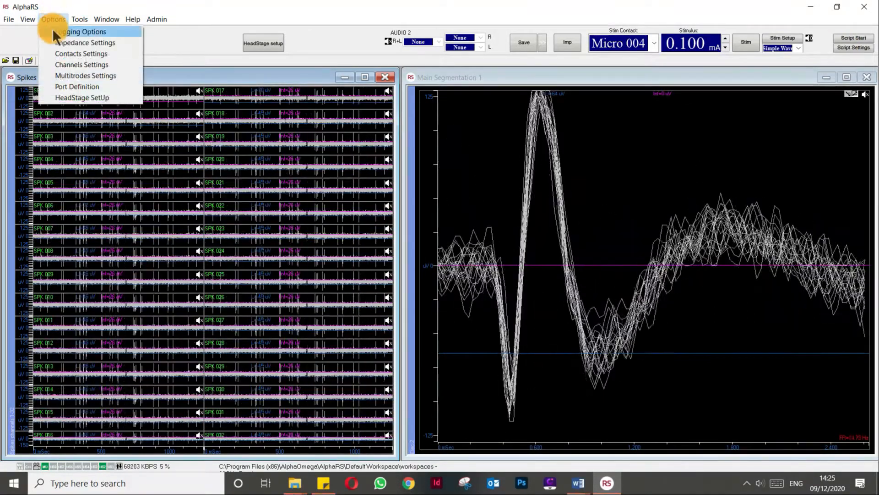
left_click(54, 31)
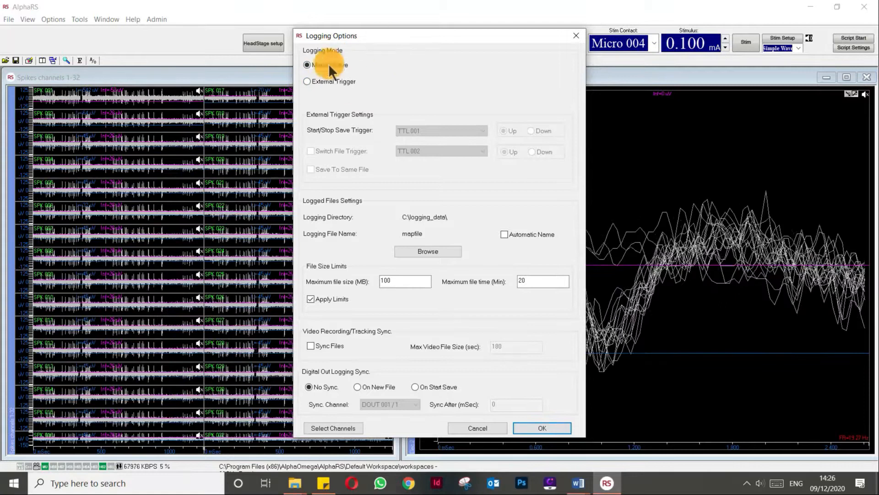
left_click_drag(399, 40, 203, 34)
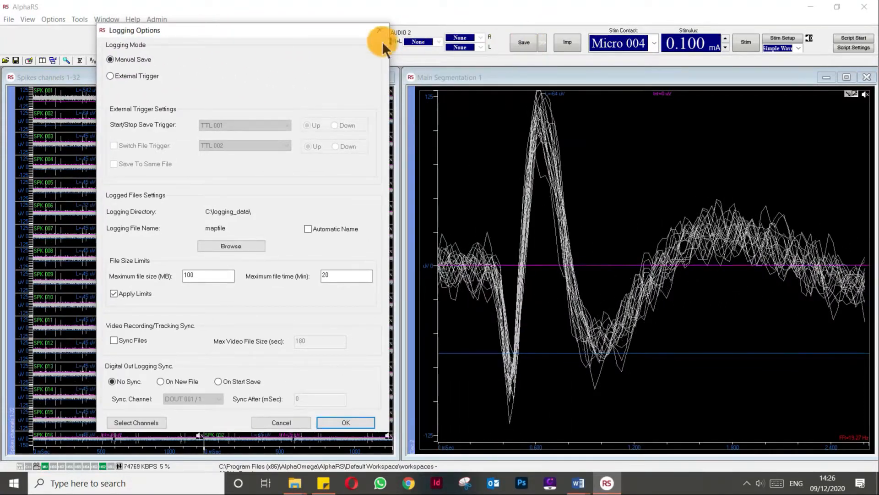
left_click_drag(250, 29, 492, 34)
left_click(390, 85)
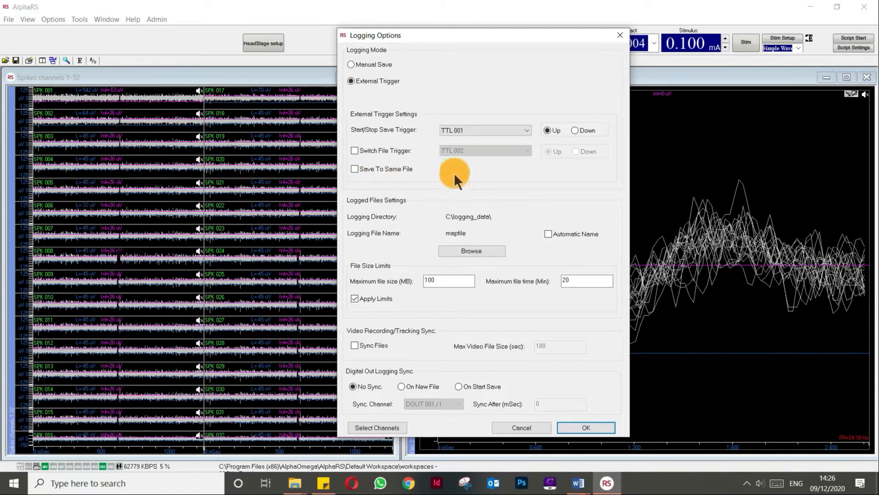
- Review the Start/Stop Save Trigger choices and the Automatic Name option, leaving TTL 001 selected and automatic naming off
left_click(454, 130)
left_click(454, 130)
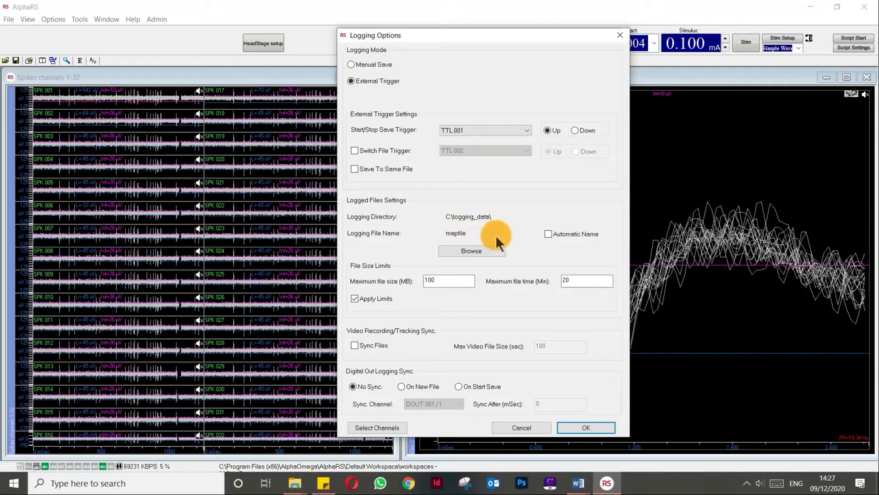
left_click(547, 232)
left_click(548, 233)
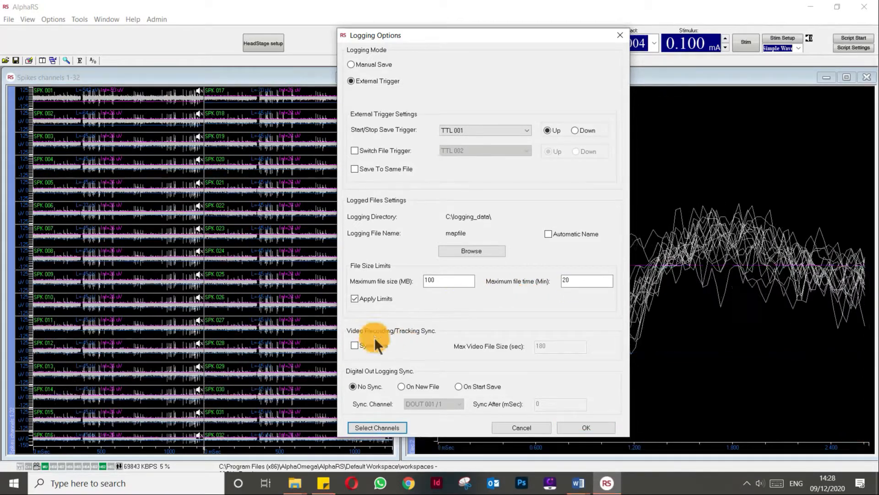
- Check the channels selected for saving, accept the selection unchanged and confirm the logging options
left_click(359, 428)
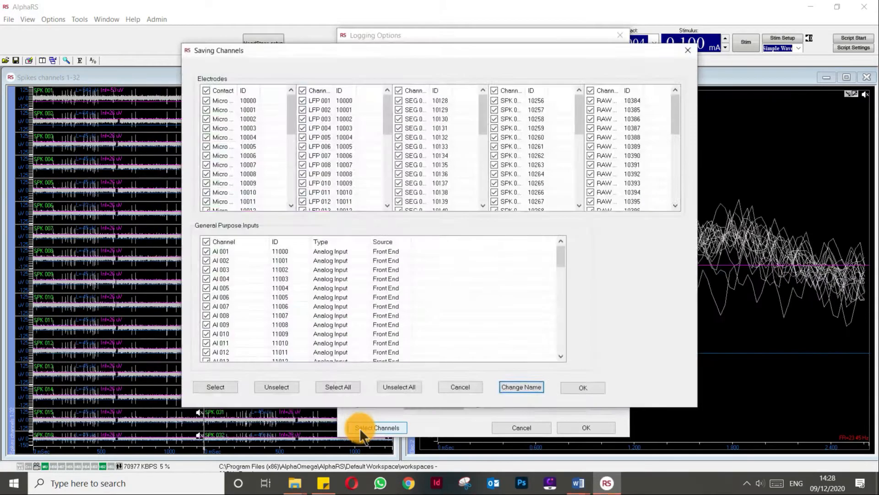
left_click_drag(292, 102, 292, 147)
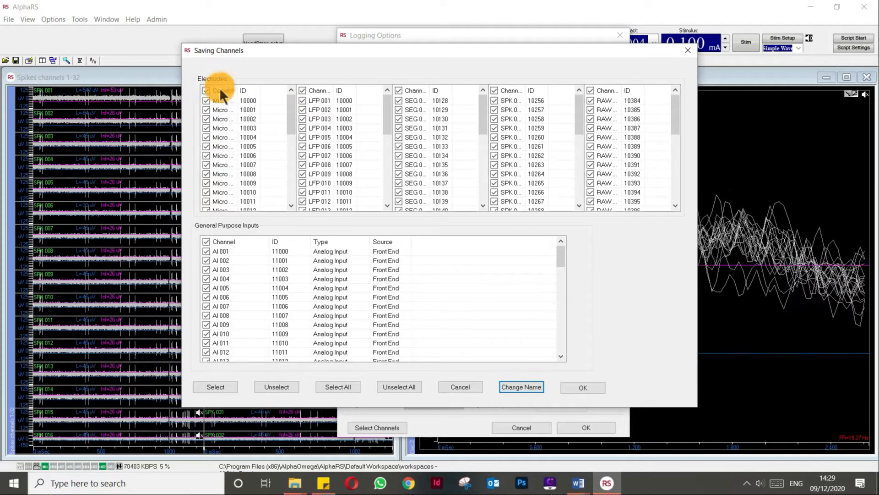
left_click_drag(290, 108, 297, 152)
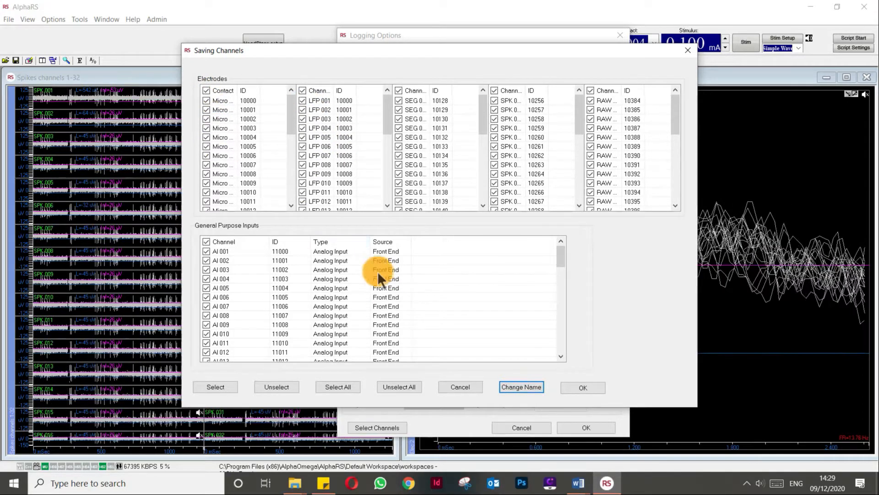
left_click(581, 386)
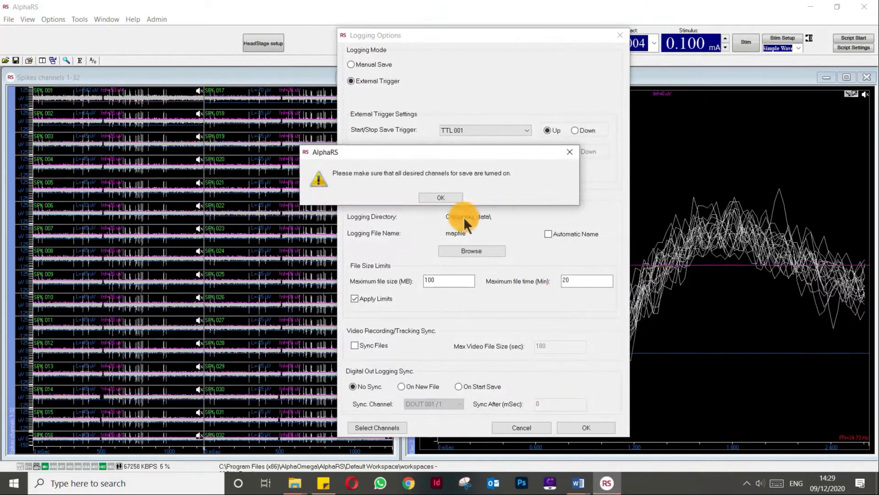
left_click(436, 196)
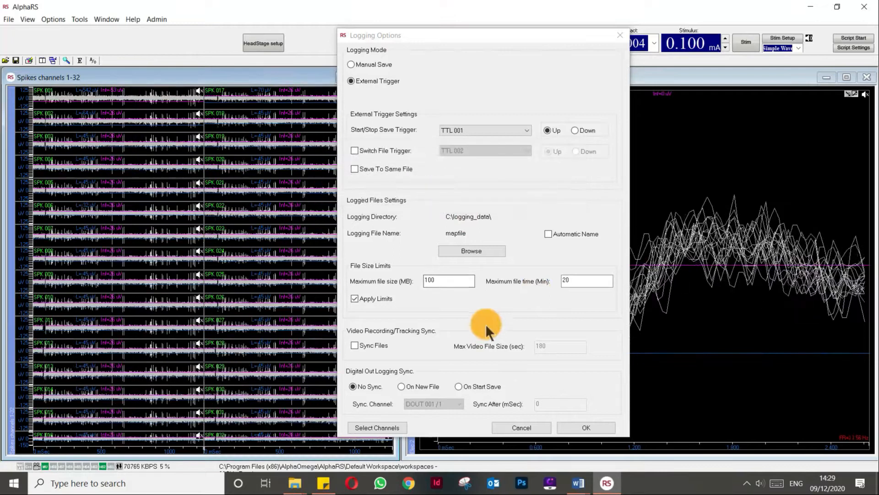
left_click(575, 425)
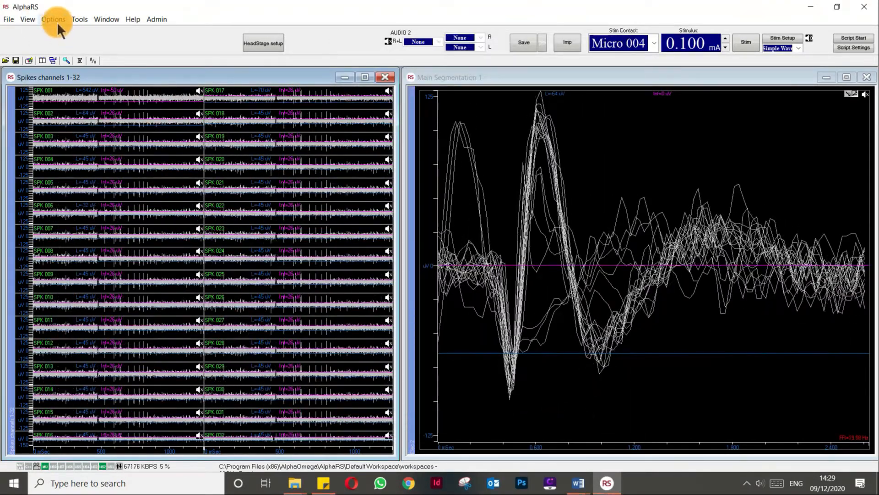
- Review the frequency, voltage and input cable length in the Impedance Settings, keeping the existing values
left_click(55, 20)
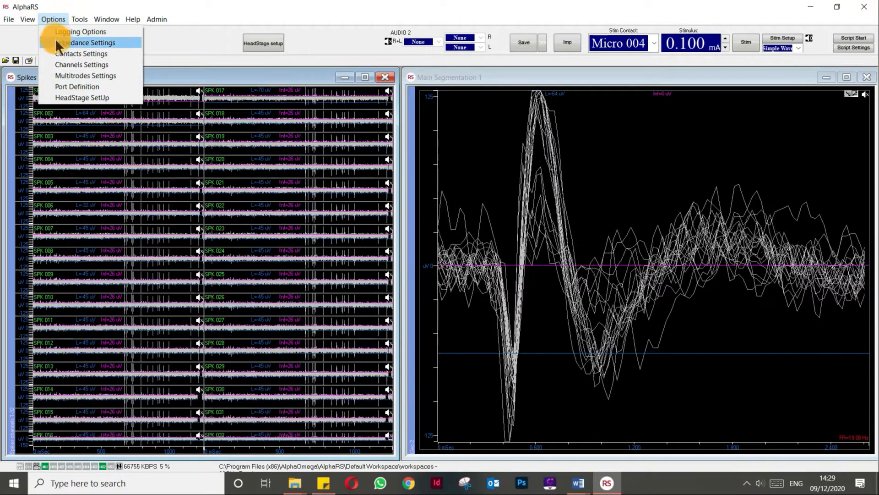
left_click(55, 42)
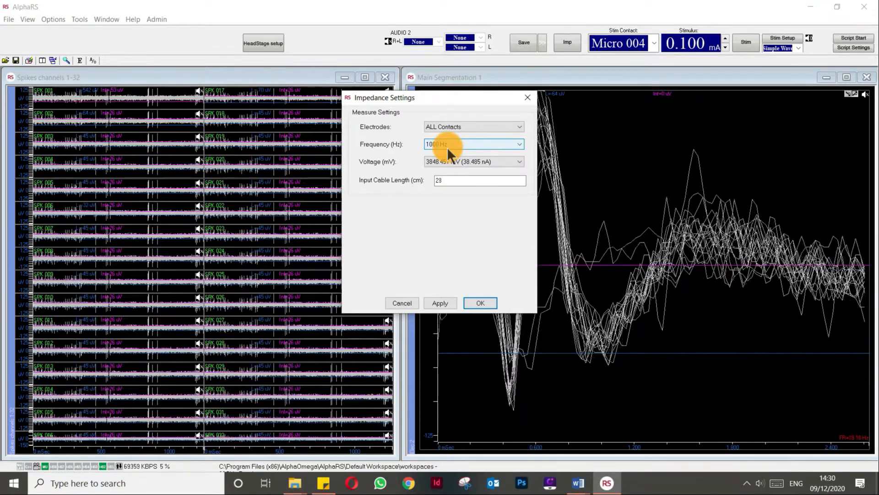
left_click(447, 144)
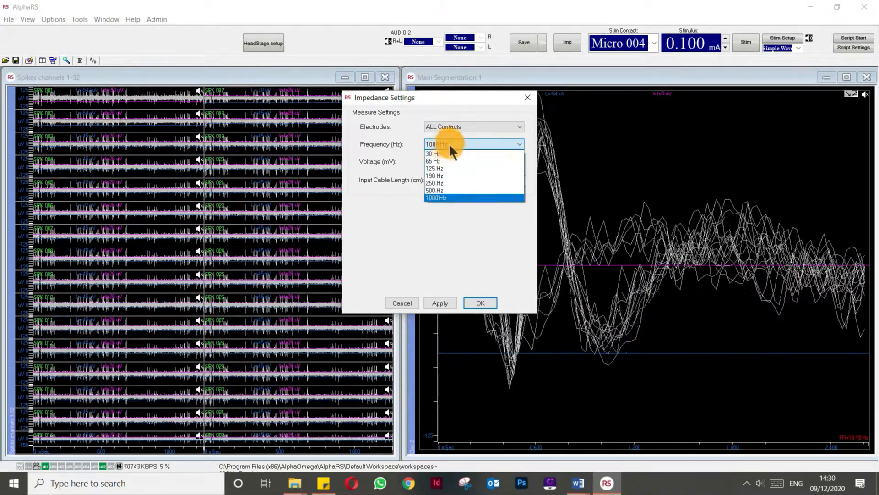
left_click(405, 152)
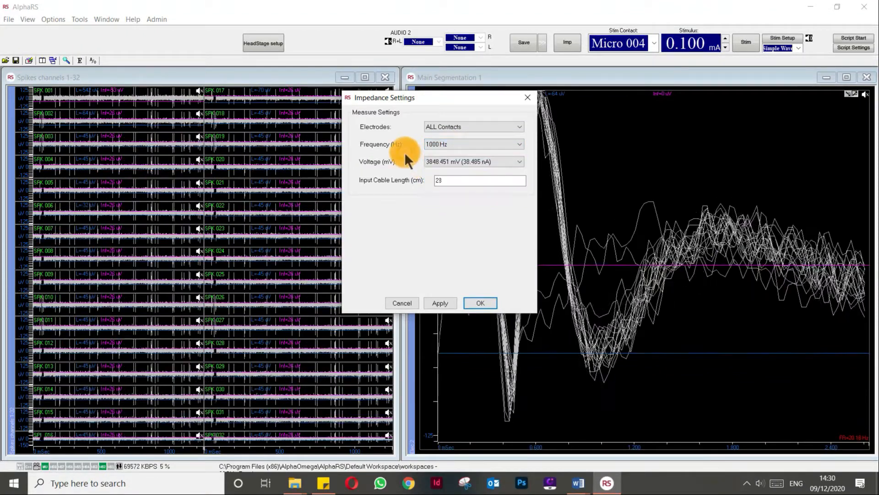
left_click(454, 163)
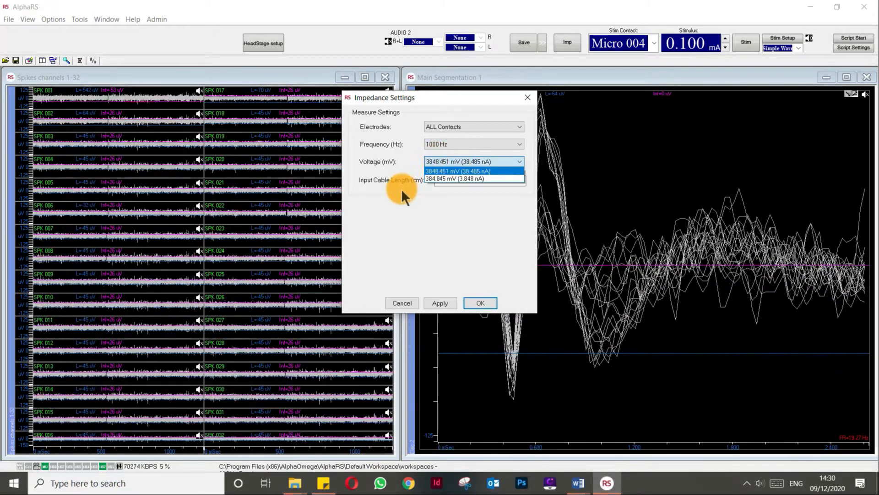
left_click(402, 161)
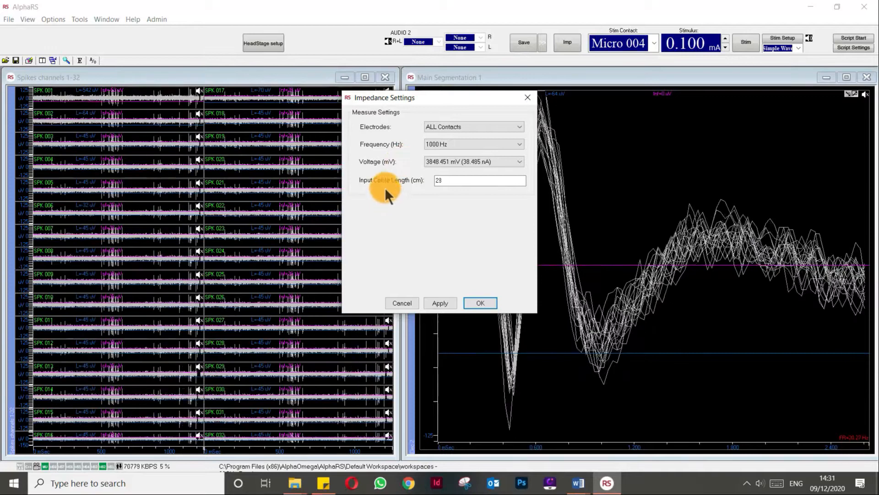
left_click(452, 185)
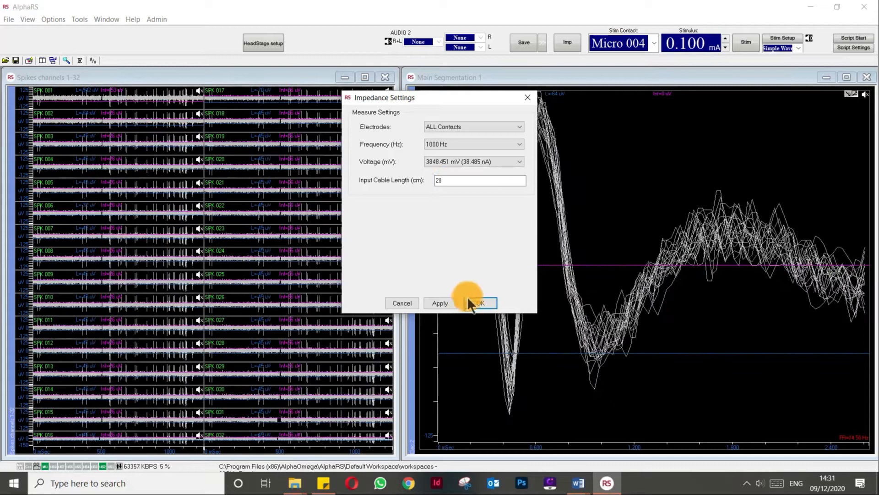
left_click(479, 303)
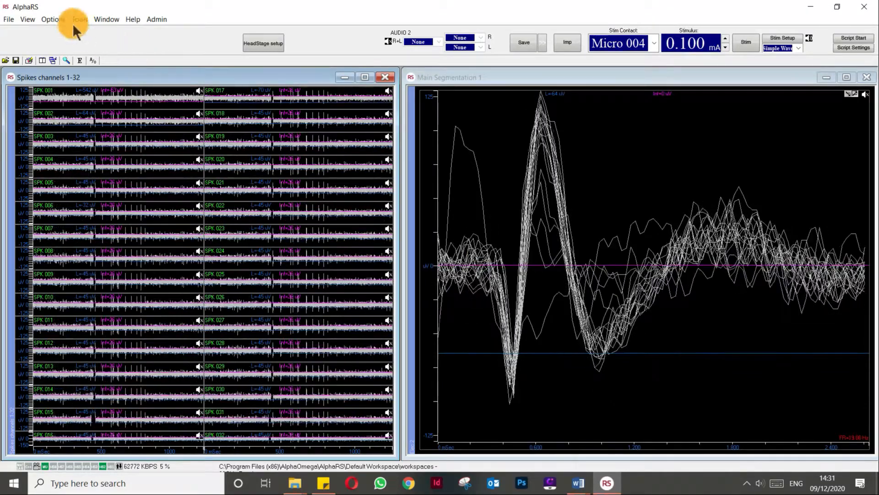
- Open the Channels Settings to examine the channel list and its columns, slightly narrowing the on/off state column
left_click(47, 19)
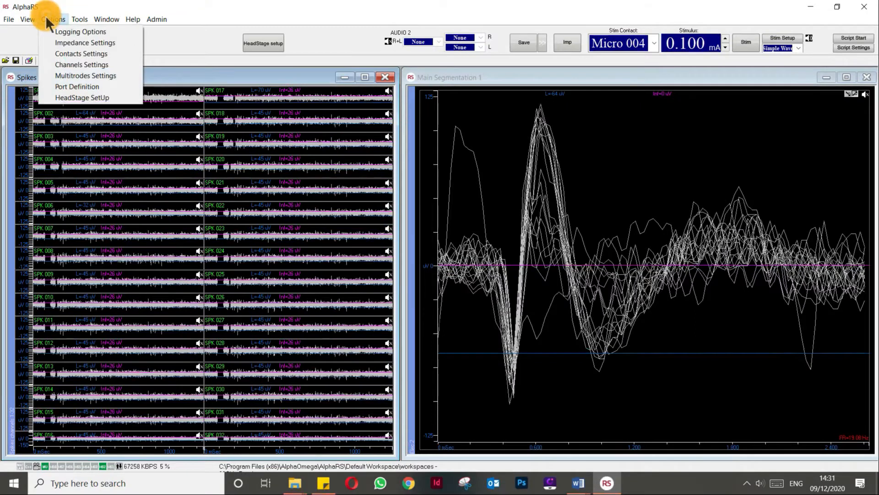
left_click(60, 64)
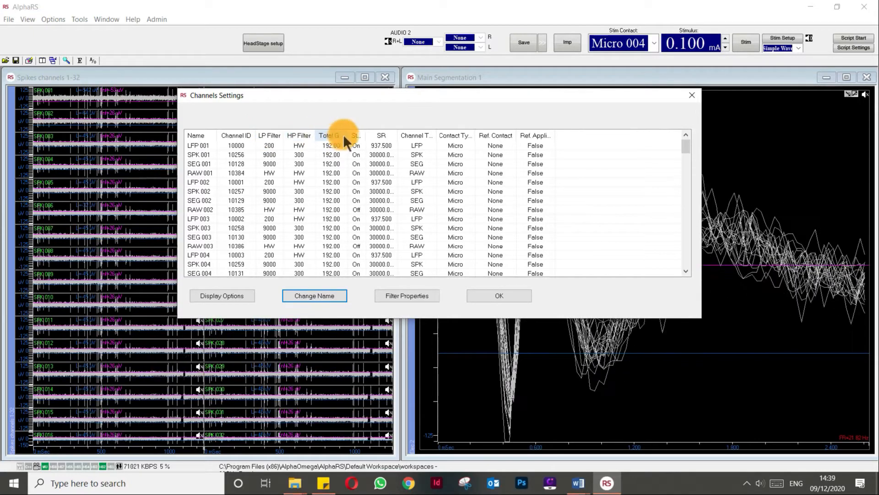
mouse_move(365, 133)
left_mouse_down()
mouse_move(386, 134)
mouse_move(365, 134)
left_mouse_up()
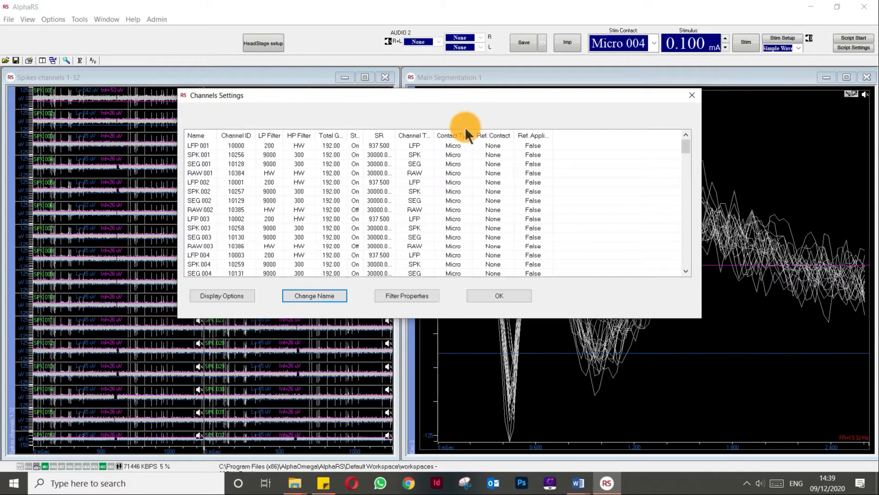
- View the name properties of channel LFP 001 and close them without renaming the channel
left_click(197, 144)
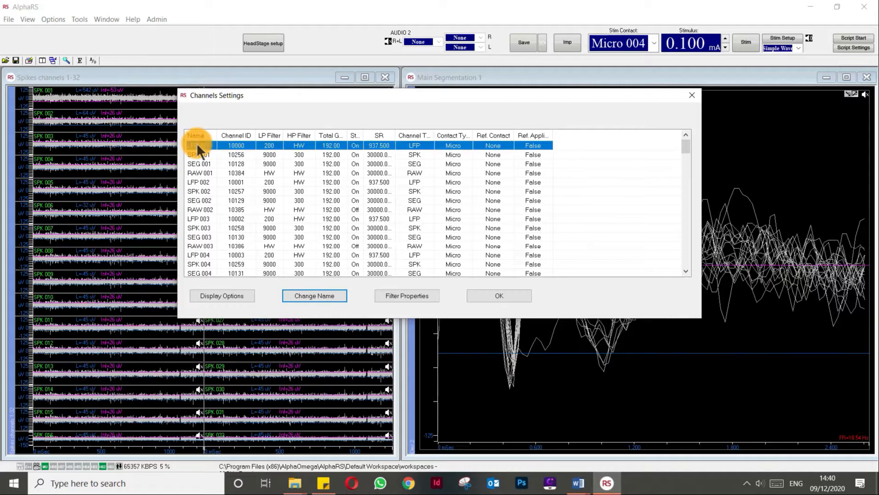
left_click(308, 296)
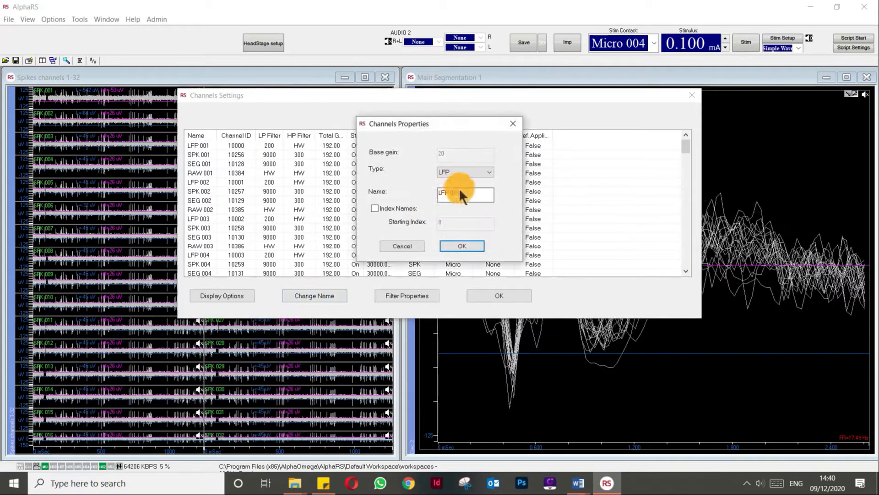
left_click_drag(465, 193, 424, 184)
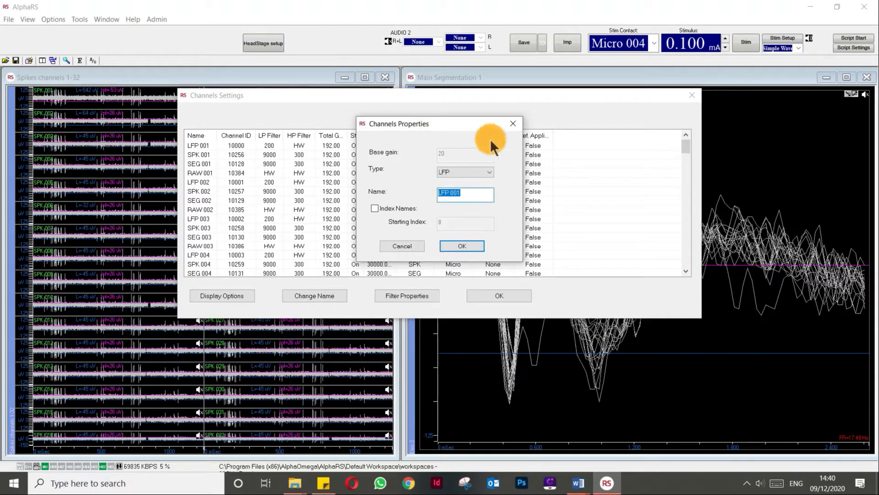
left_click(506, 122)
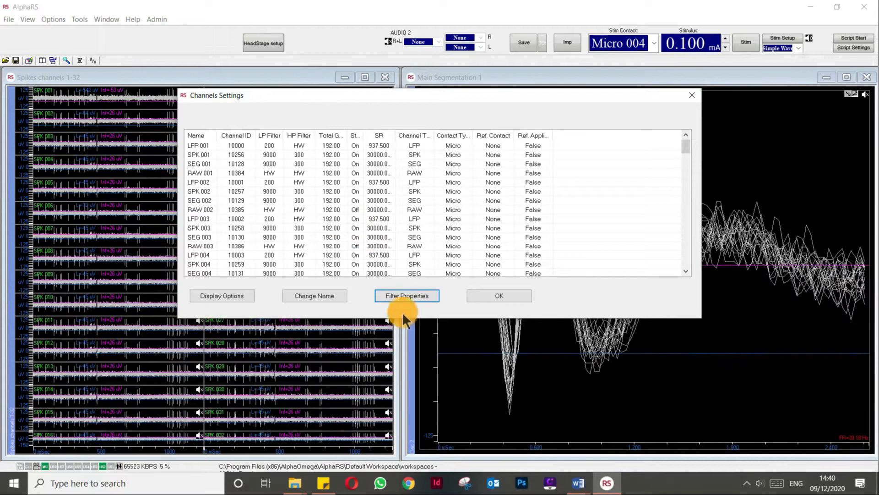
- Open the Filter Properties and enter 20-22,25-50 as the contacts
left_click(404, 296)
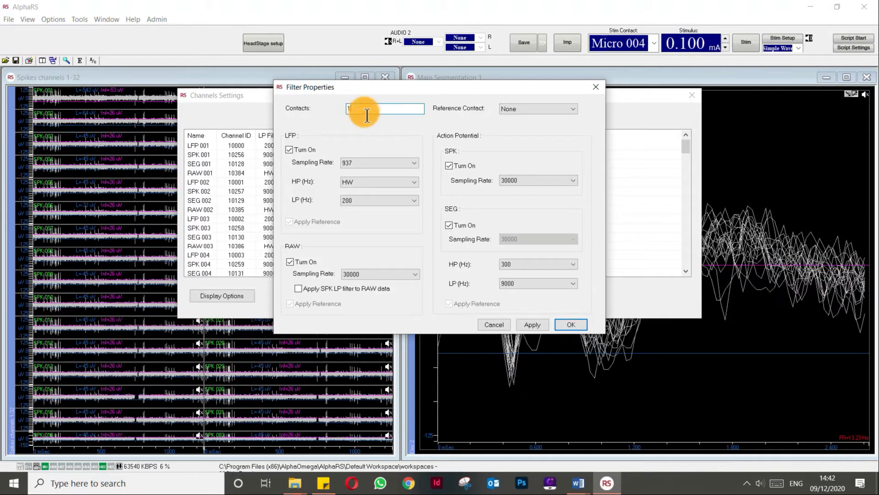
key("BackSpace")
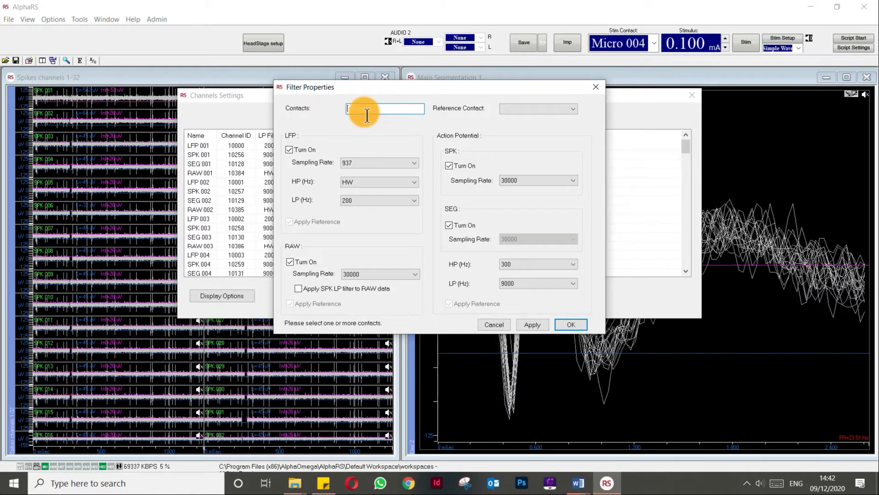
type("20-22,")
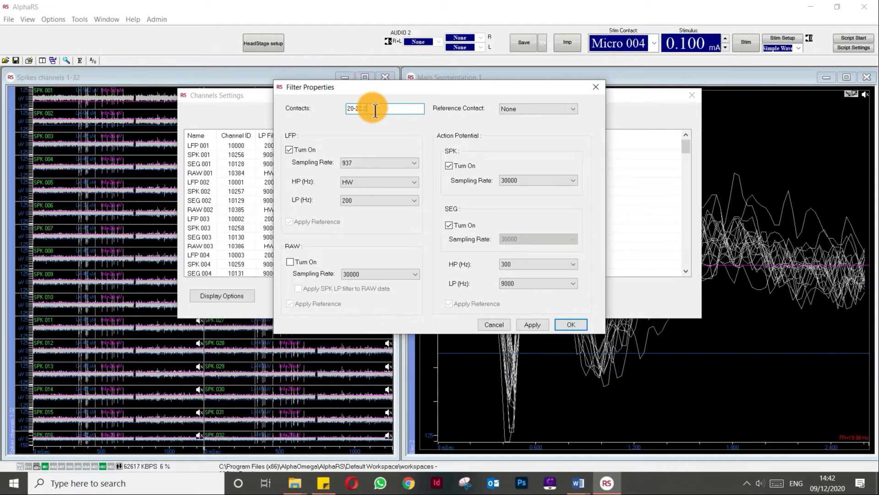
type("25")
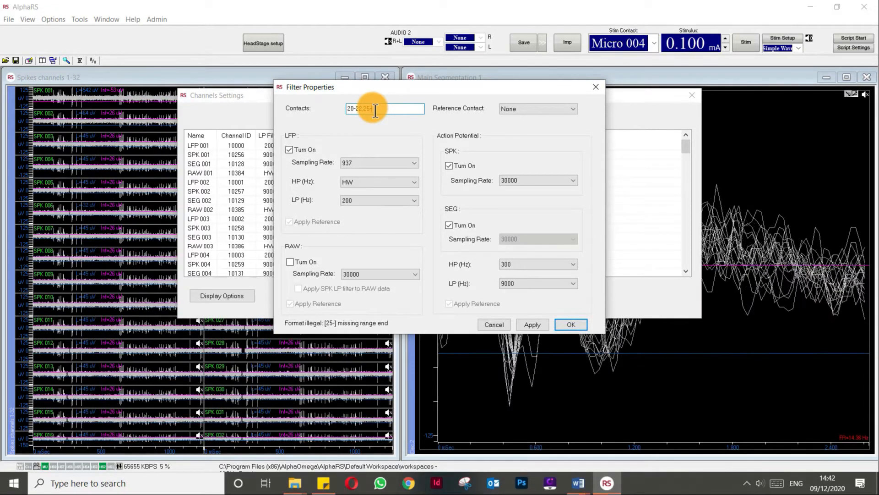
type("-50")
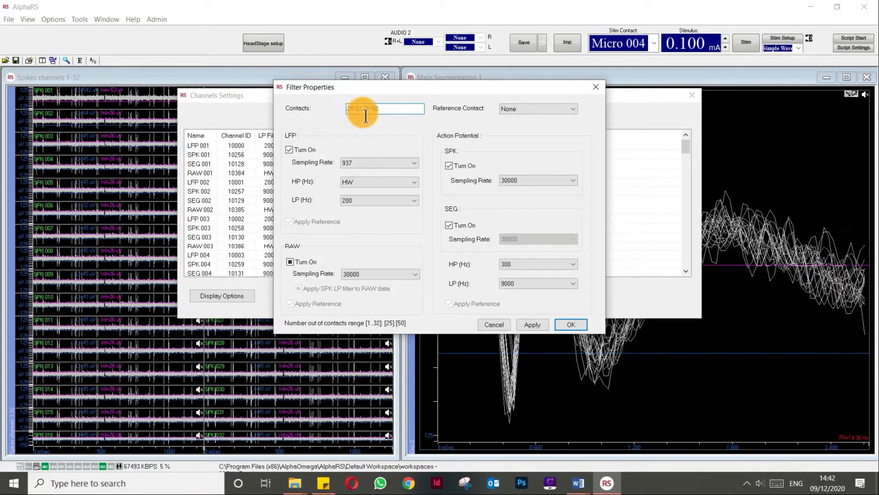
- Replace the contacts range in the Filter Properties with 1-32
left_click_drag(370, 108, 387, 116)
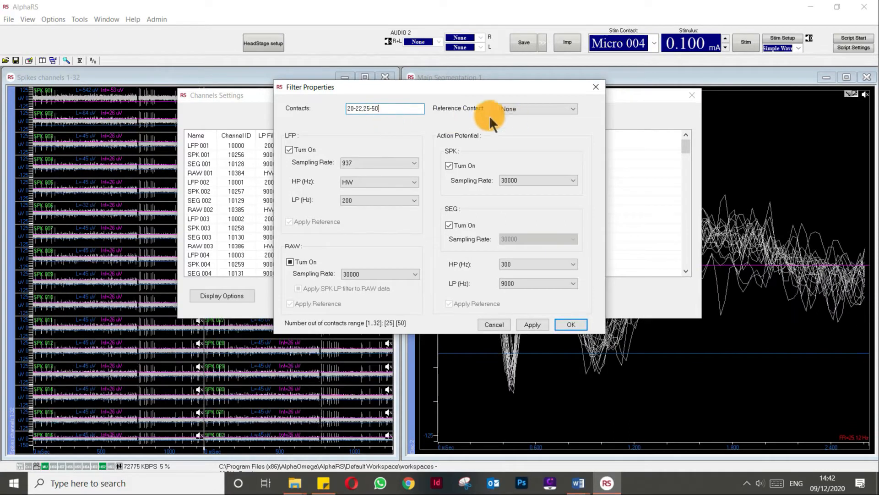
left_click_drag(394, 115, 334, 88)
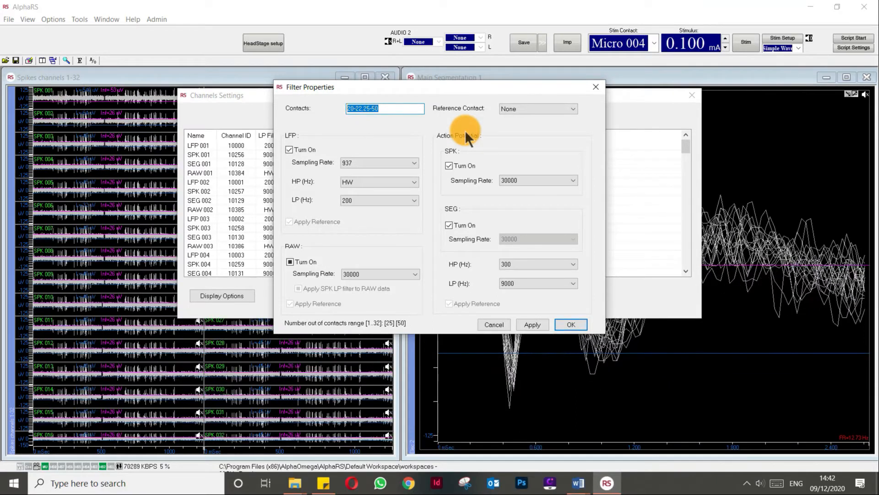
type("1-32")
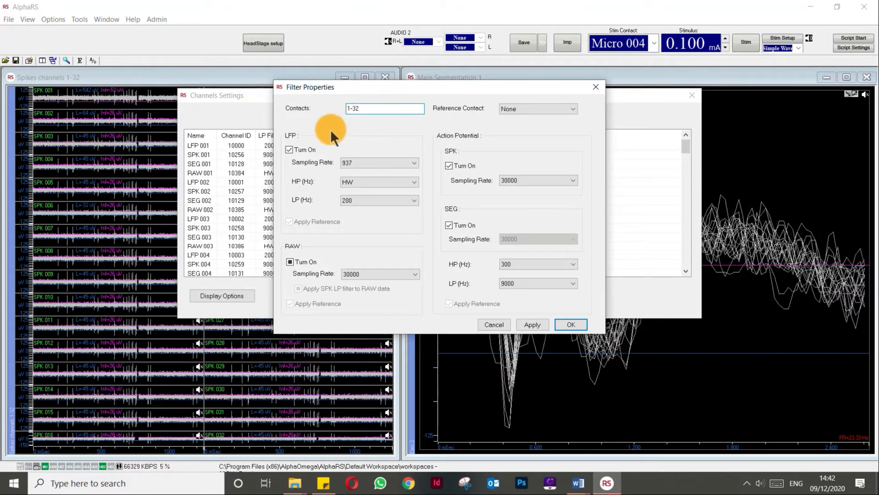
- Set the Filter Properties contacts to 1, accept the filter settings and close the Channels Settings
key("BackSpace")
key("BackSpace")
key("BackSpace")
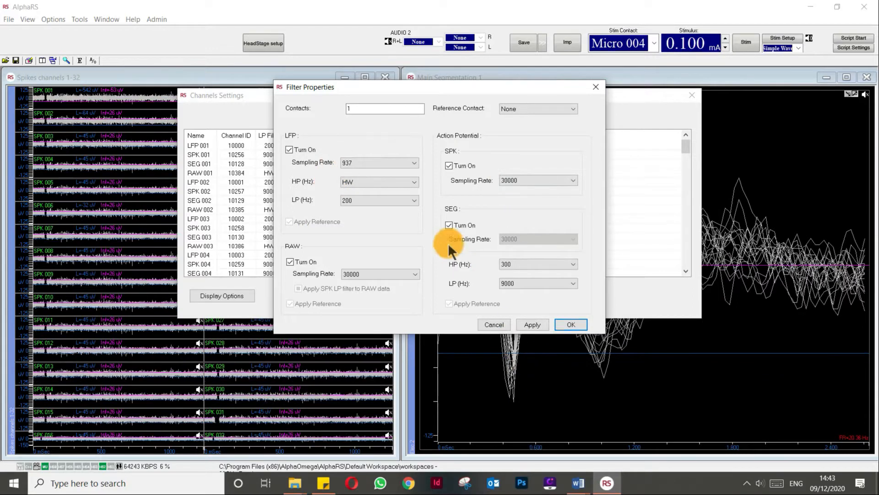
left_click(567, 323)
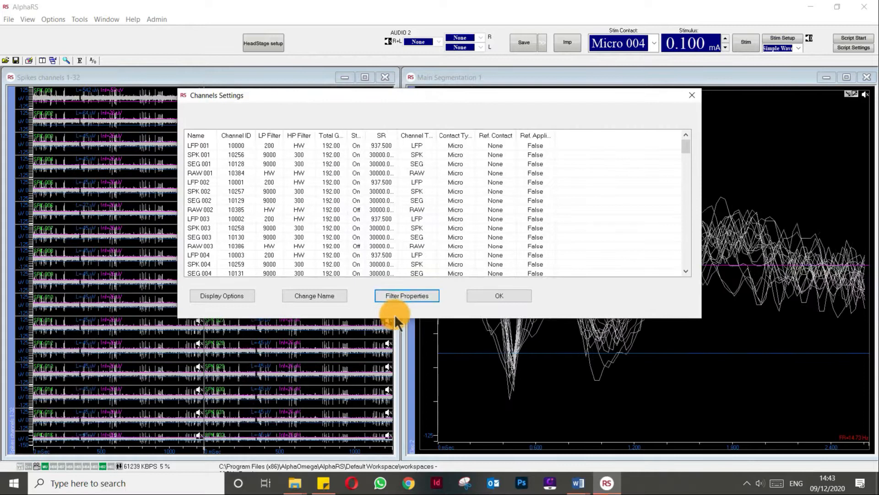
left_click(491, 299)
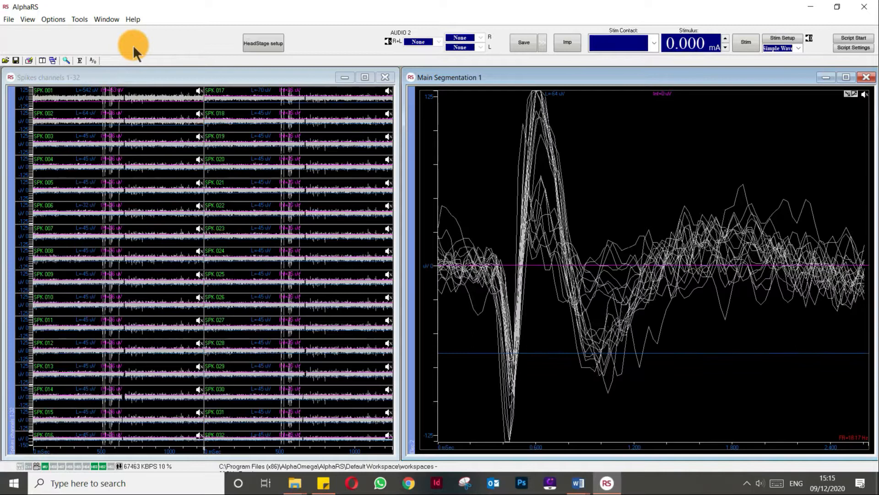
- Use Auto Set Level to calculate the detection levels for all spike channels and apply them
left_click(78, 19)
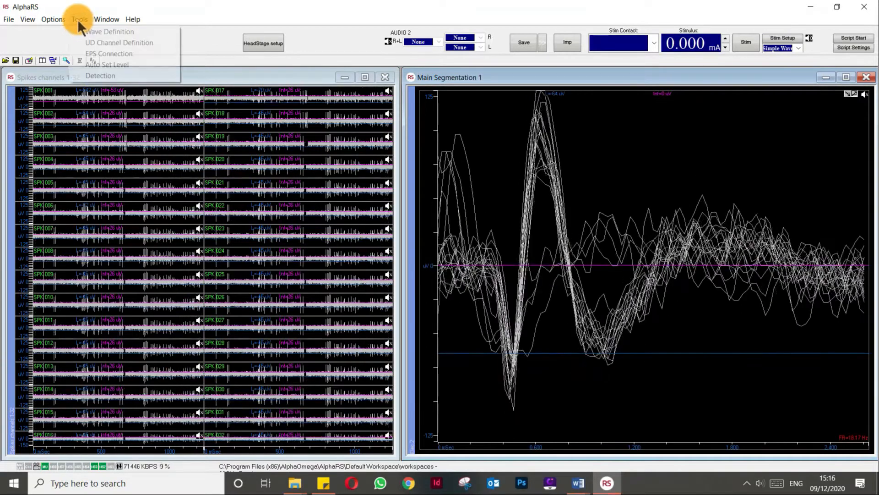
left_click(87, 64)
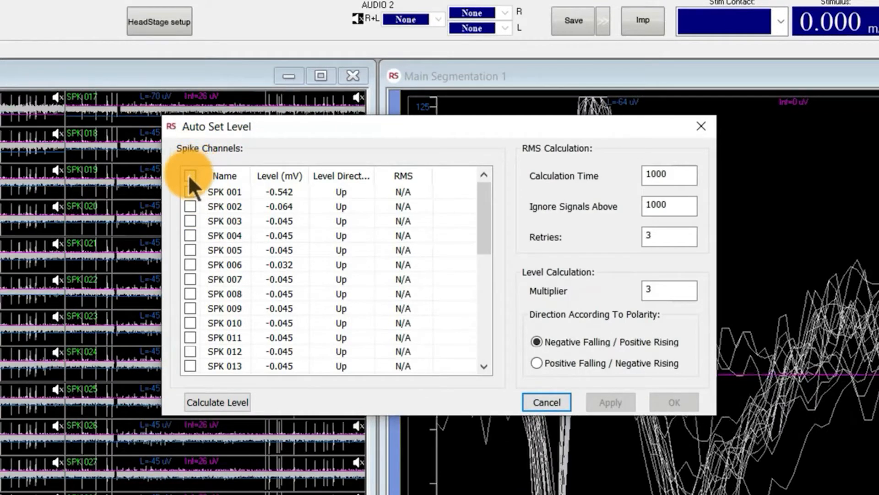
left_click(188, 175)
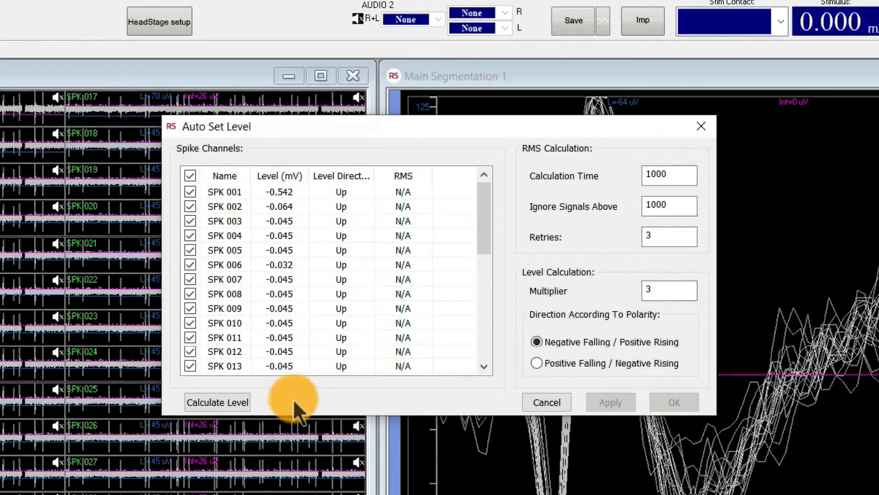
left_click(235, 403)
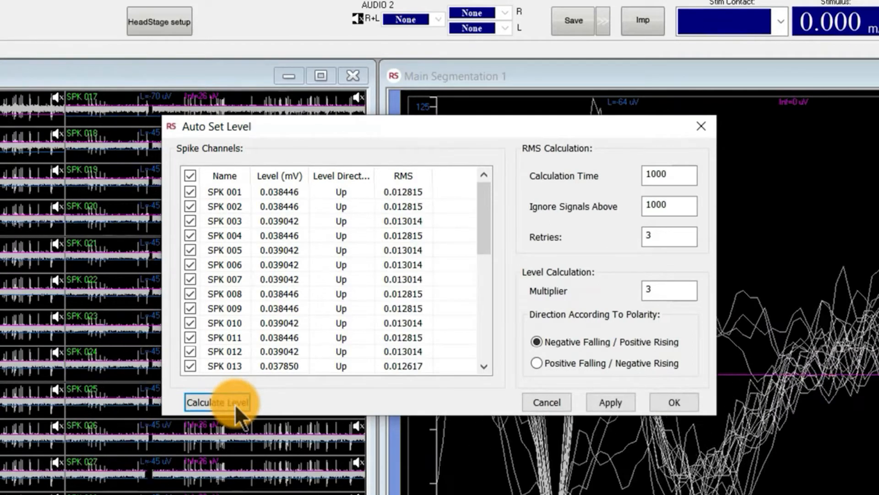
mouse_move(480, 192)
left_mouse_down()
mouse_move(481, 323)
mouse_move(473, 179)
left_mouse_up()
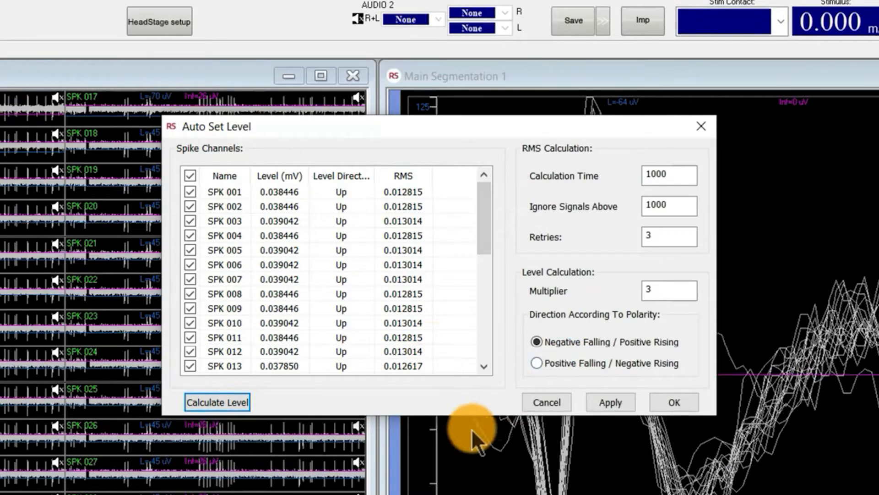
left_click(603, 400)
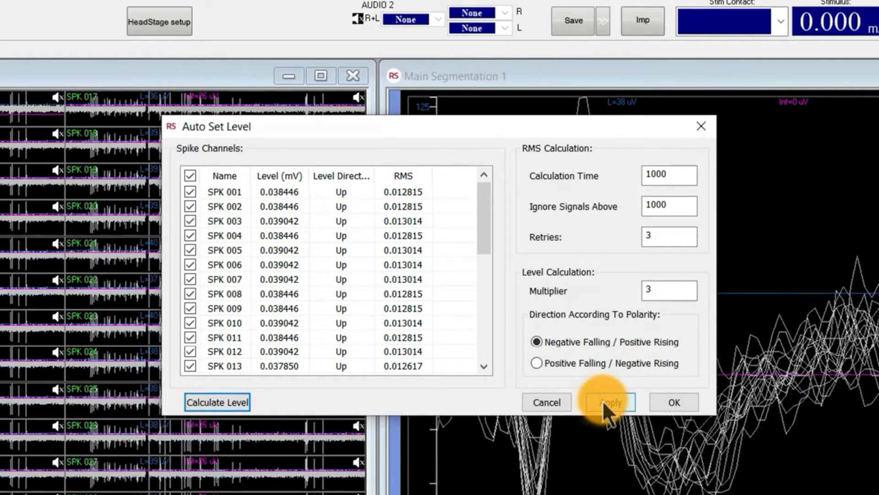
left_click(672, 402)
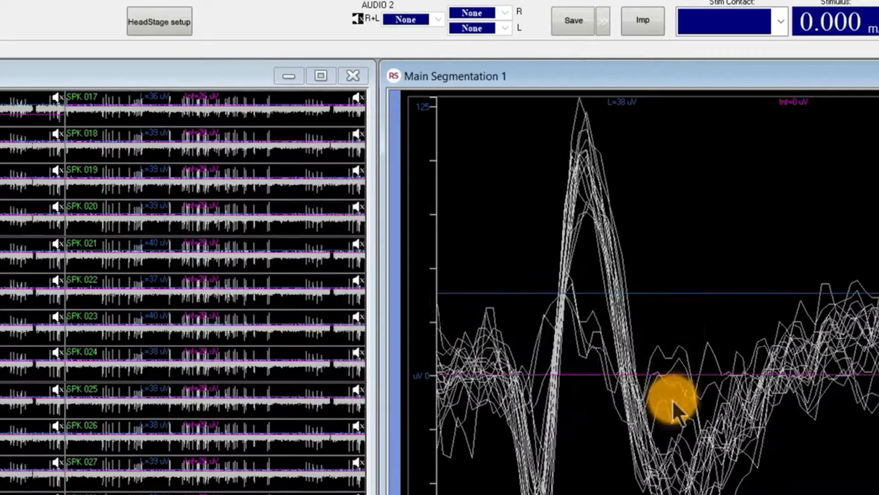